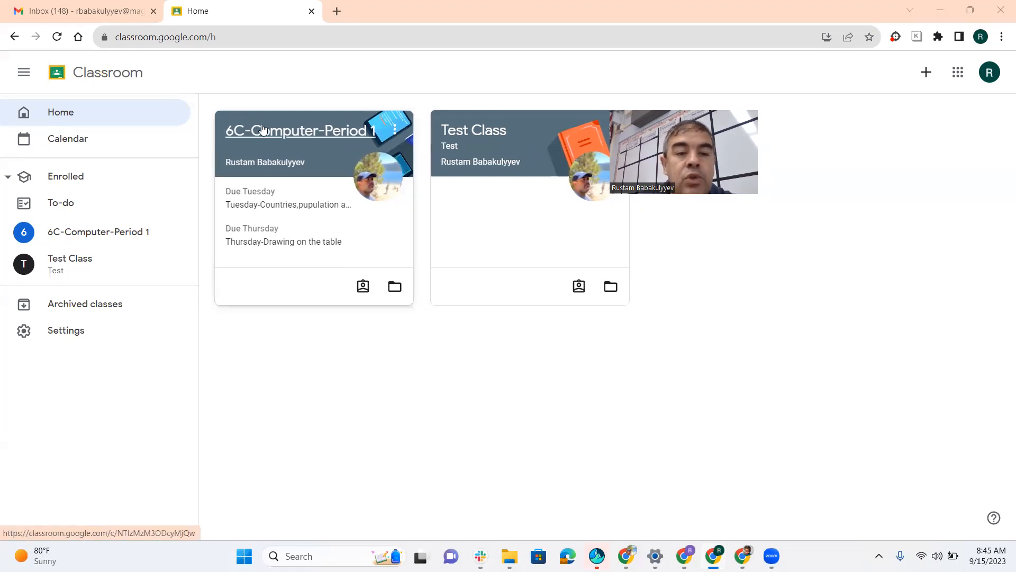
- Open the full instructions of the Friday-Calender-September assignment in the 6C-Computer-Period 1 class and dismiss the originality report notice
{"action": "left_click", "coordinate": [286, 137]}
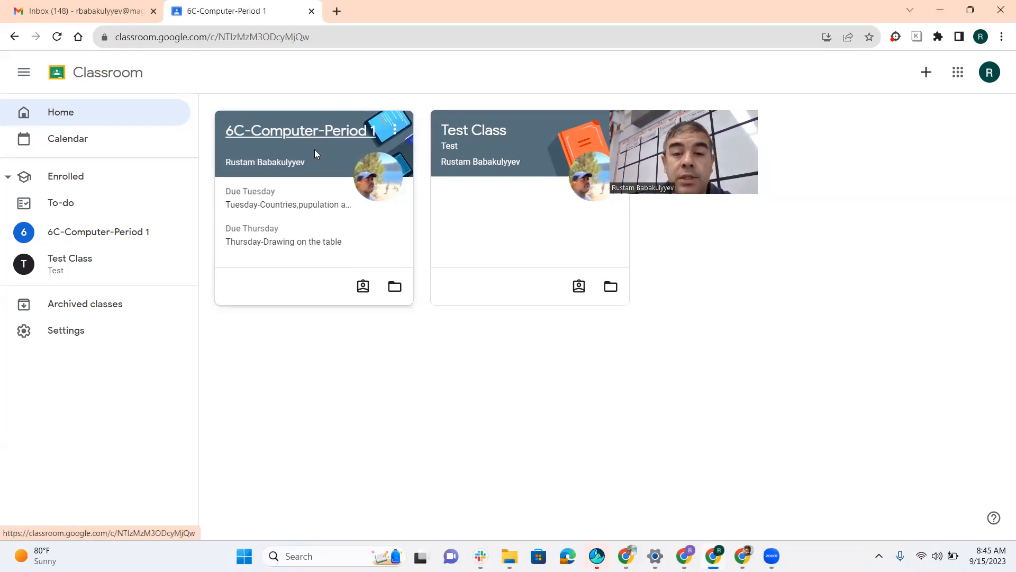
{"action": "left_click", "coordinate": [319, 110]}
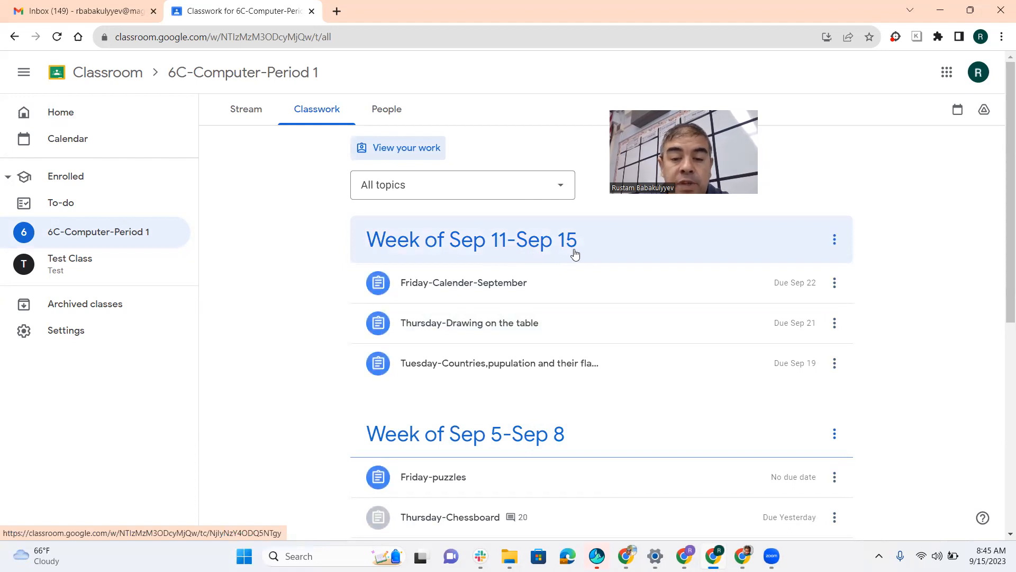
{"action": "left_click", "coordinate": [451, 289]}
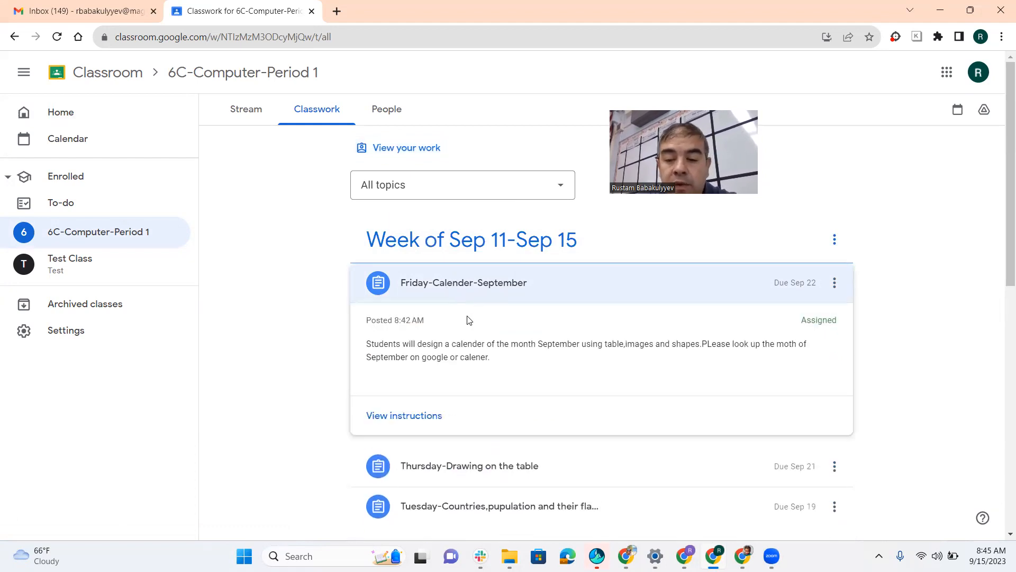
{"action": "scroll", "coordinate": [424, 314], "scroll_direction": "down", "scroll_amount": 1}
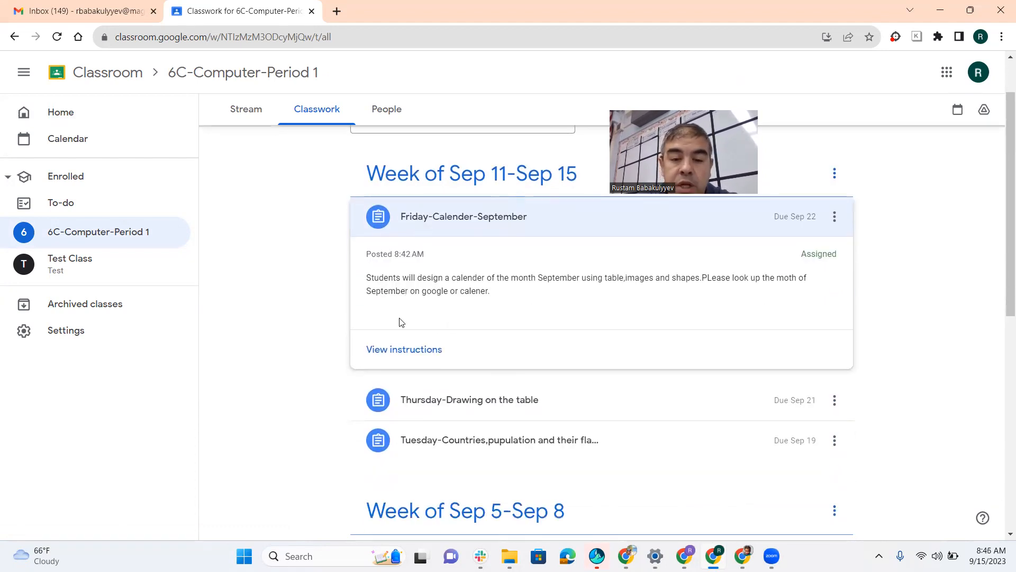
{"action": "left_click", "coordinate": [401, 355]}
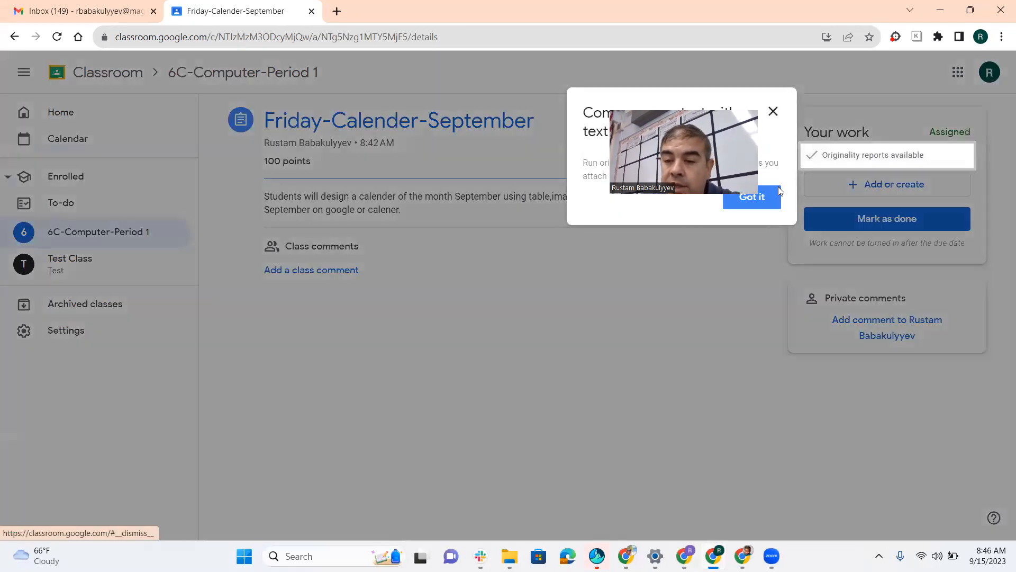
{"action": "left_click", "coordinate": [779, 193]}
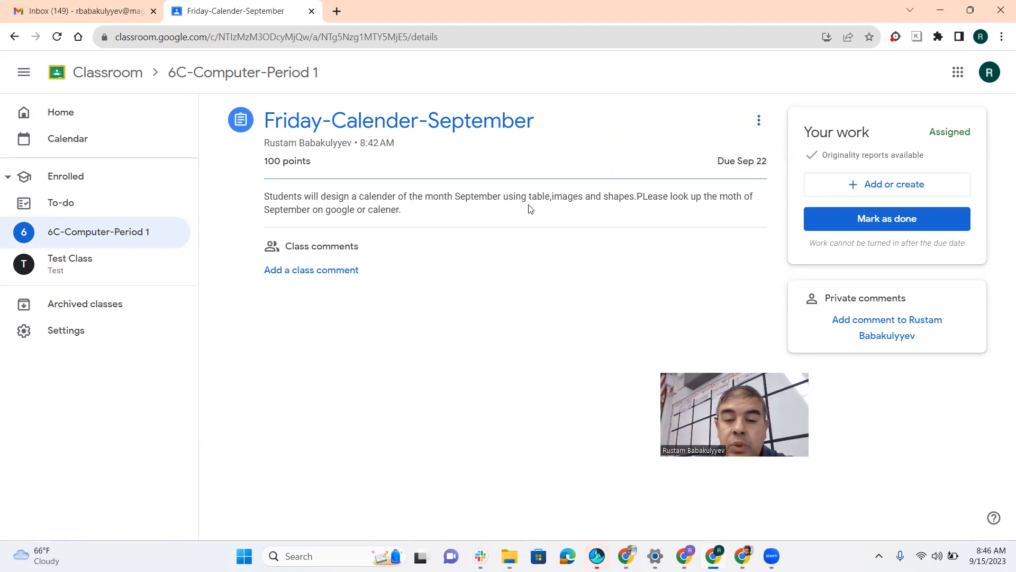
{"action": "left_click", "coordinate": [759, 119]}
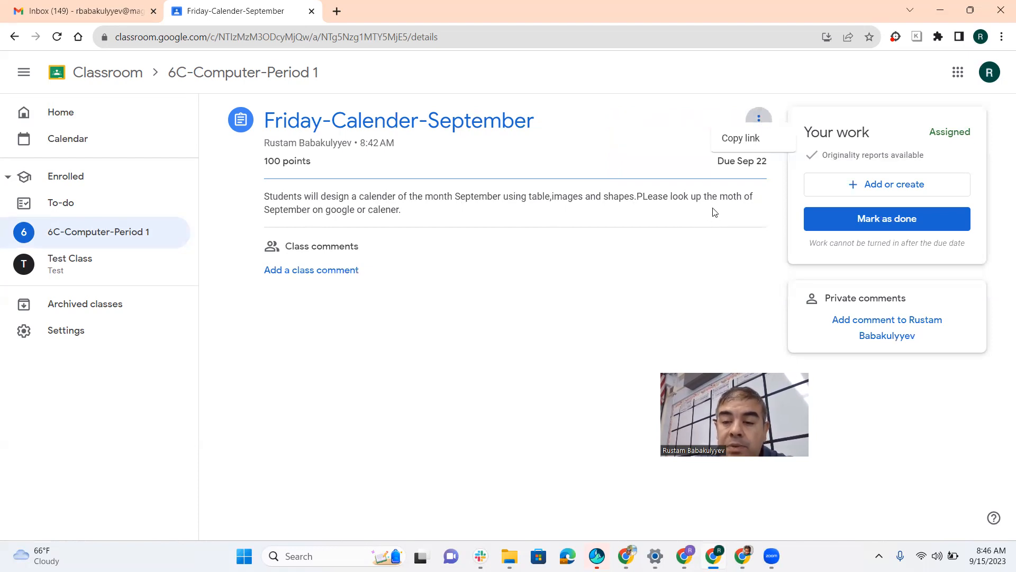
{"action": "left_click", "coordinate": [370, 215]}
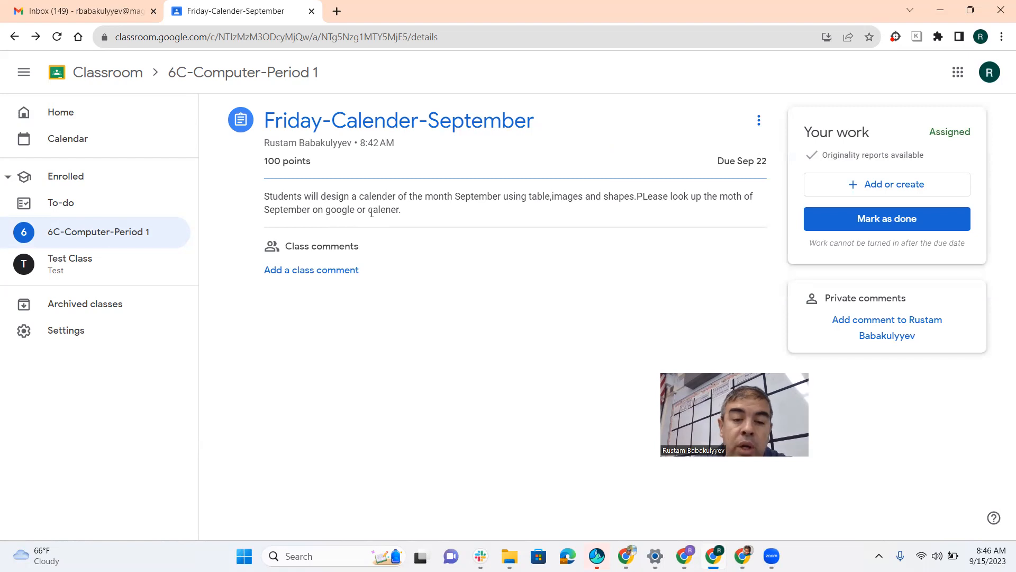
{"action": "left_click_drag", "start_coordinate": [380, 211], "coordinate": [401, 209]}
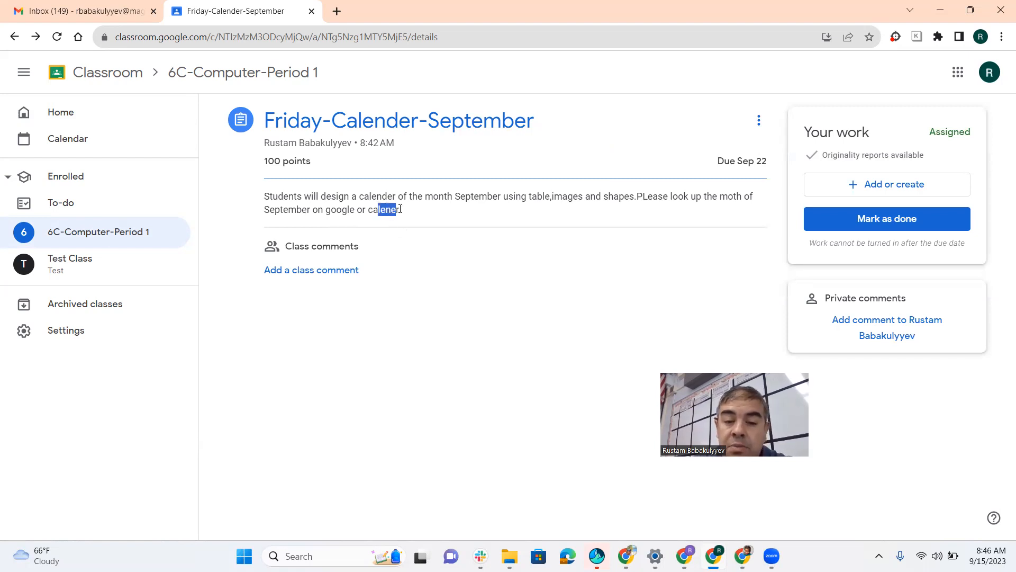
{"action": "left_click", "coordinate": [418, 216]}
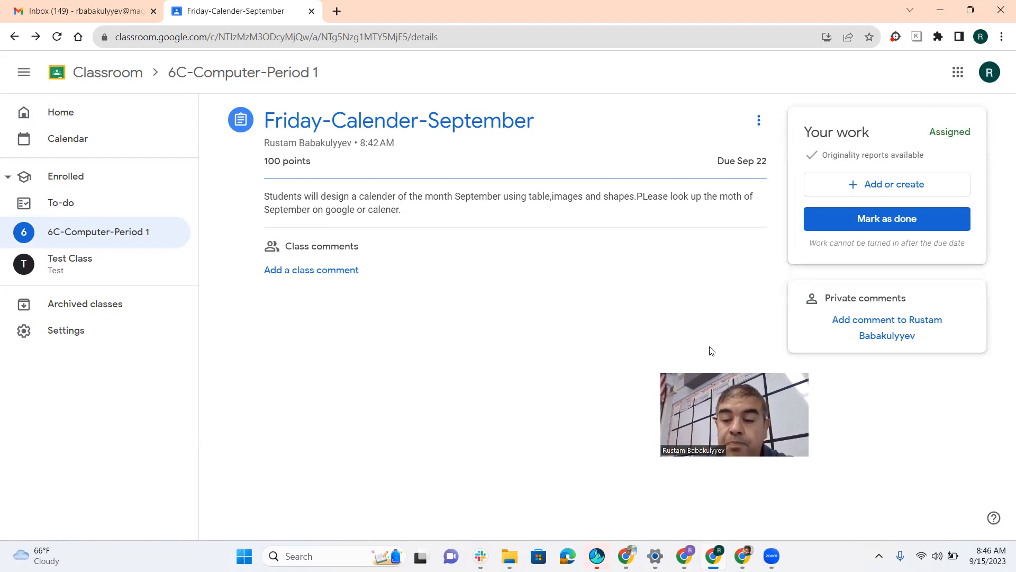
- Create a new Google Docs document as the assignment's work and open it for editing
{"action": "left_click", "coordinate": [881, 190]}
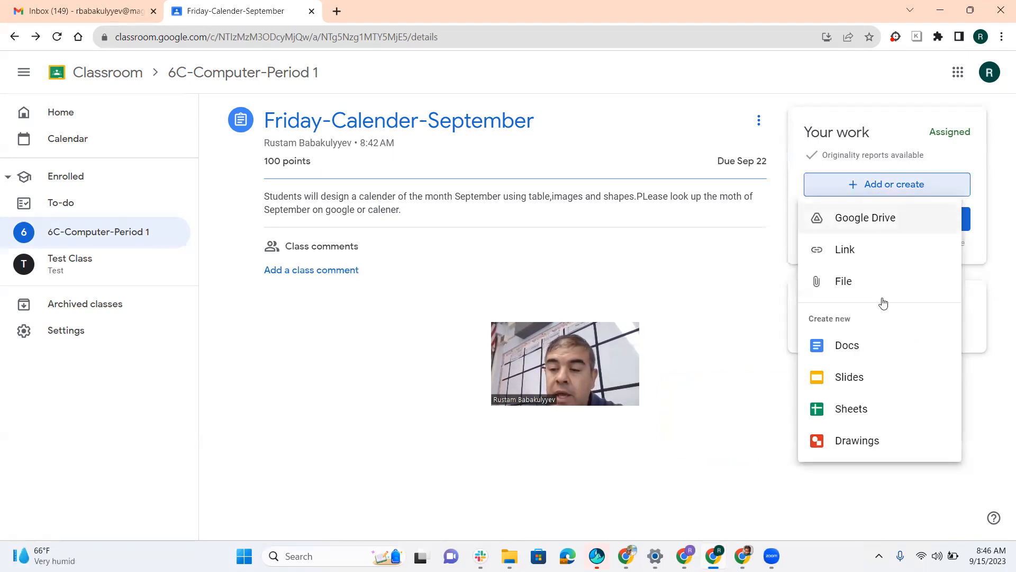
{"action": "left_click", "coordinate": [858, 349]}
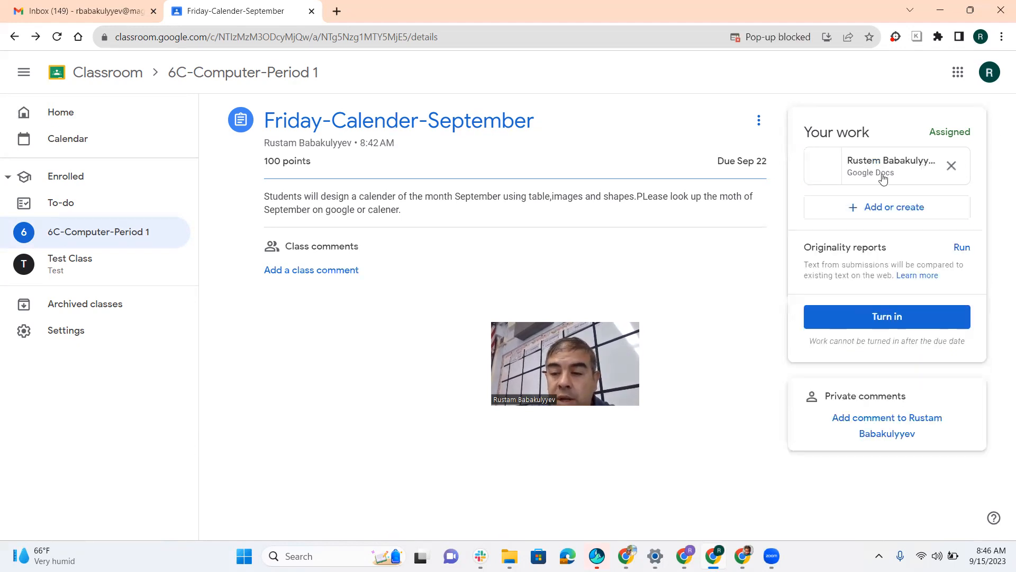
{"action": "left_click", "coordinate": [885, 176]}
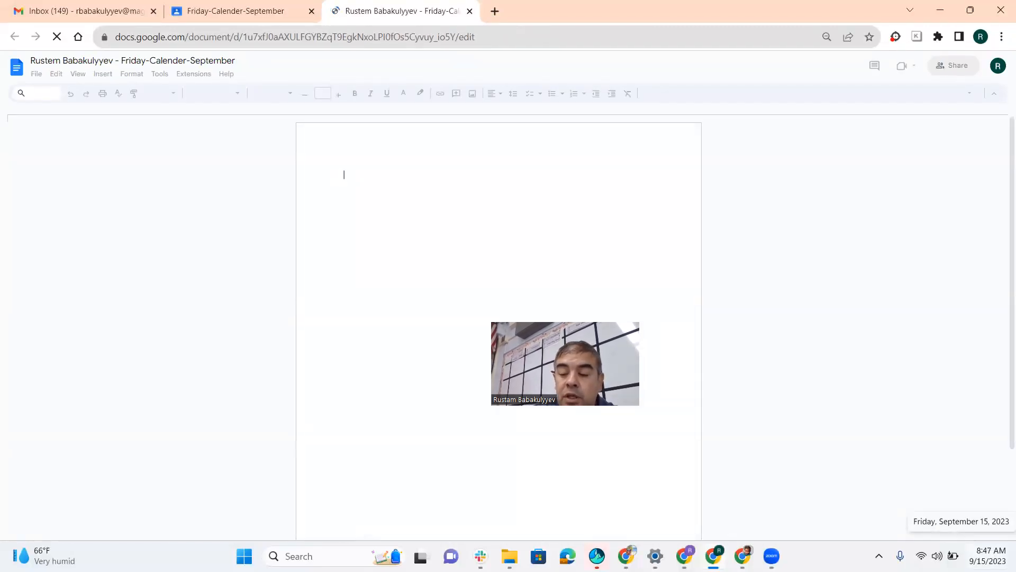
- Look up September 2023 in the system calendar and in a web search for "month of september 2023", returning to the assignment document
{"action": "left_click", "coordinate": [987, 556]}
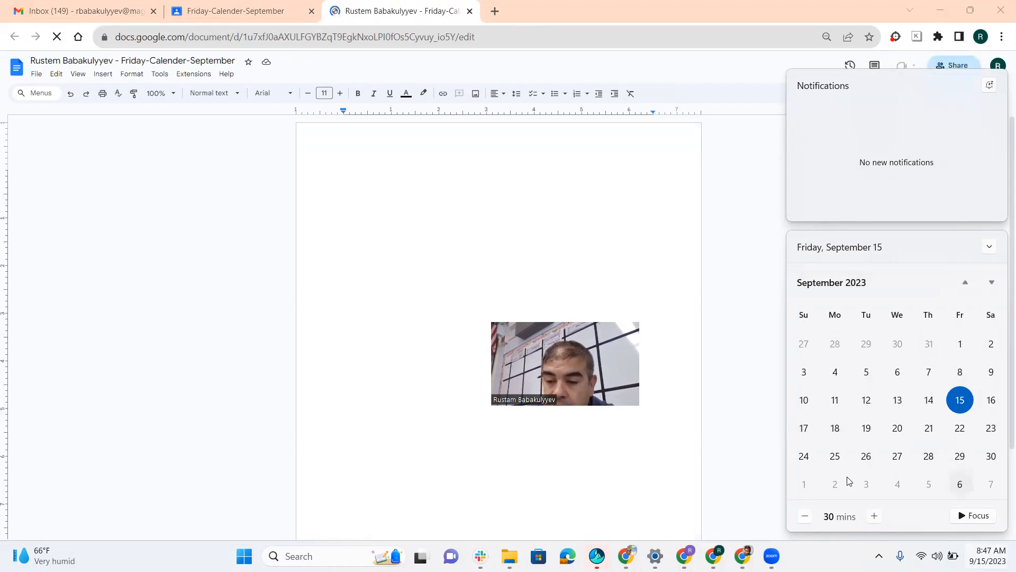
{"action": "left_click", "coordinate": [494, 13]}
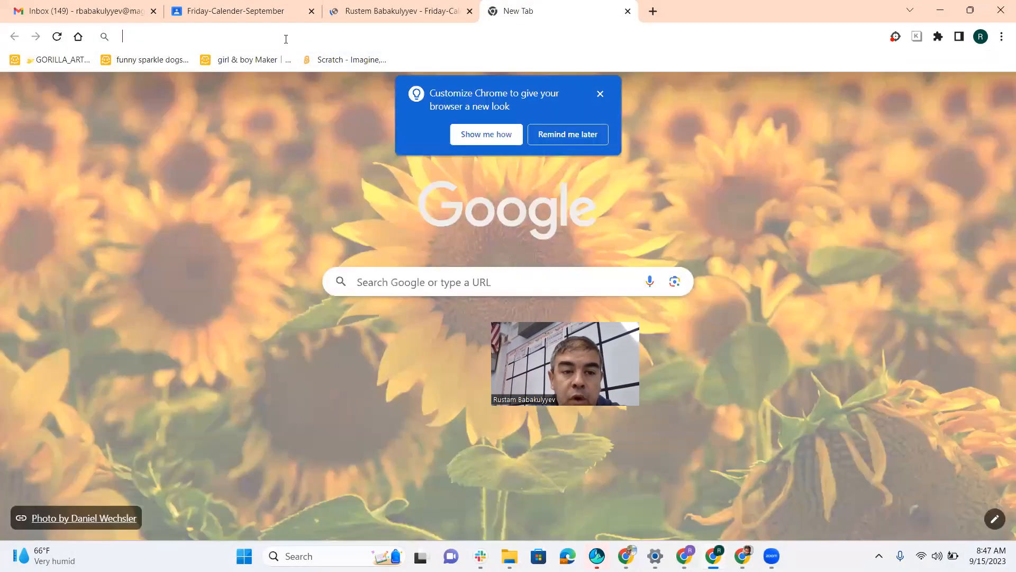
{"action": "left_click", "coordinate": [285, 38]}
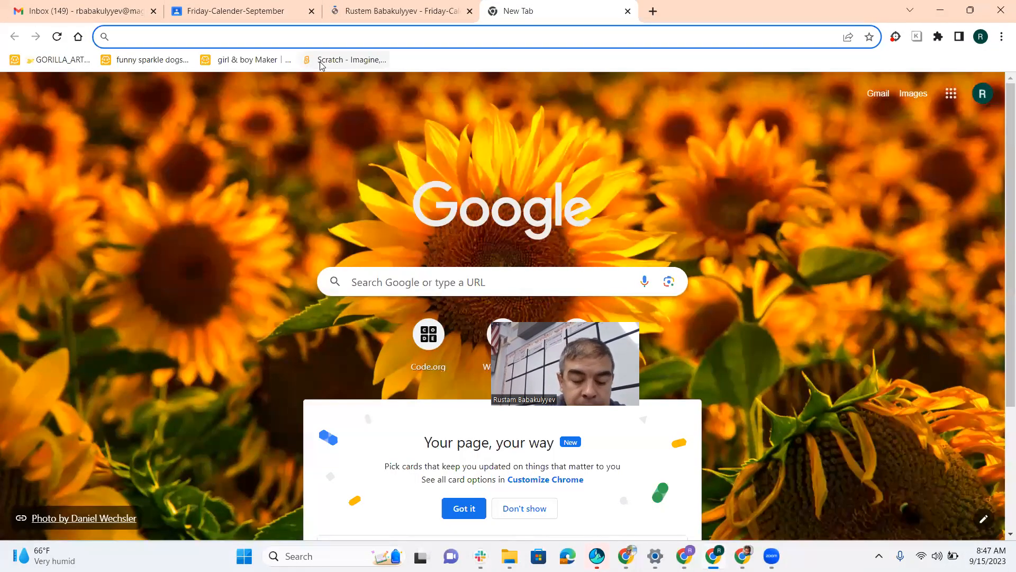
{"action": "type", "text": "Mon"}
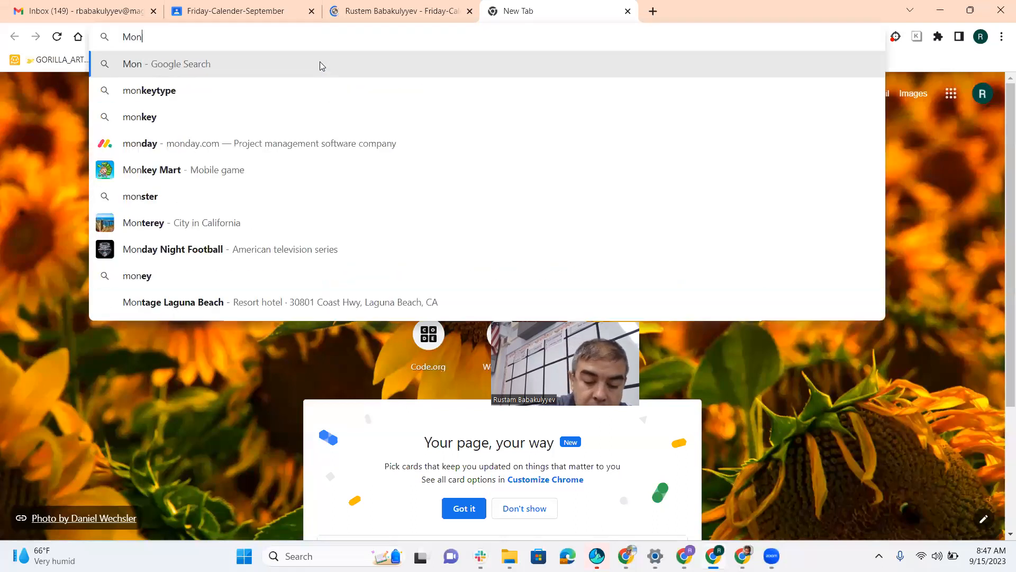
{"action": "type", "text": "th of se"}
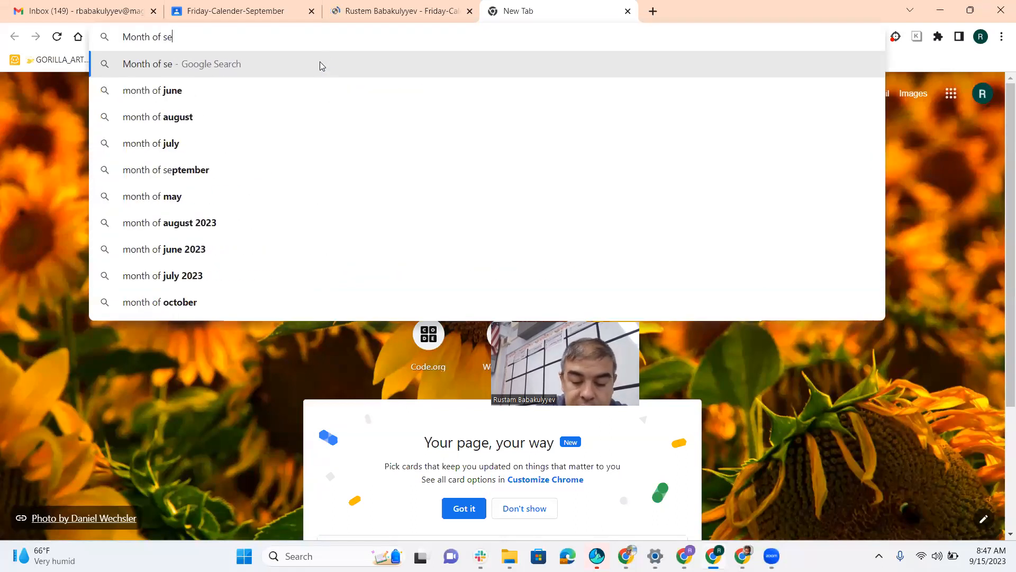
{"action": "type", "text": "ptember 2023"}
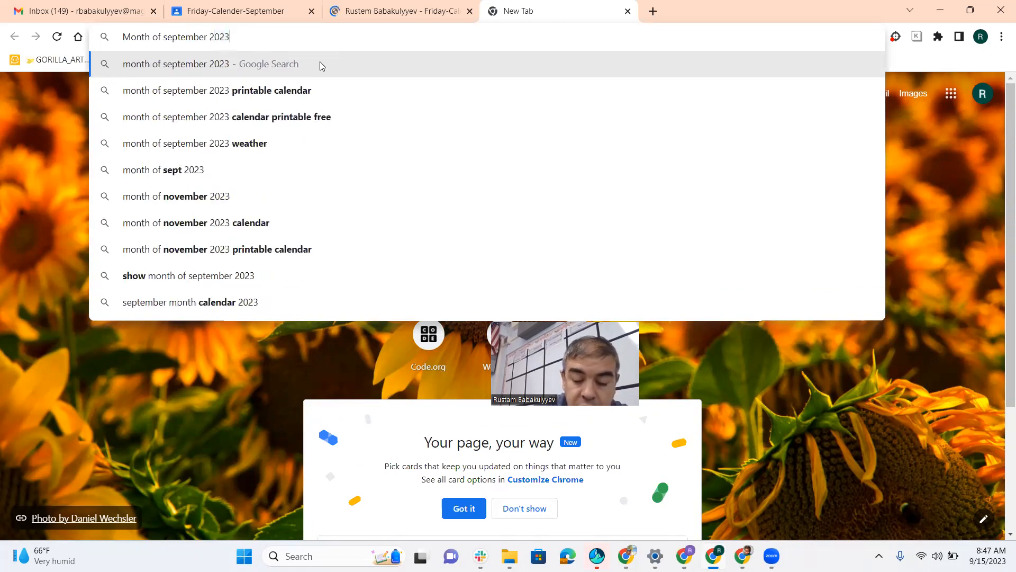
{"action": "left_click", "coordinate": [320, 64]}
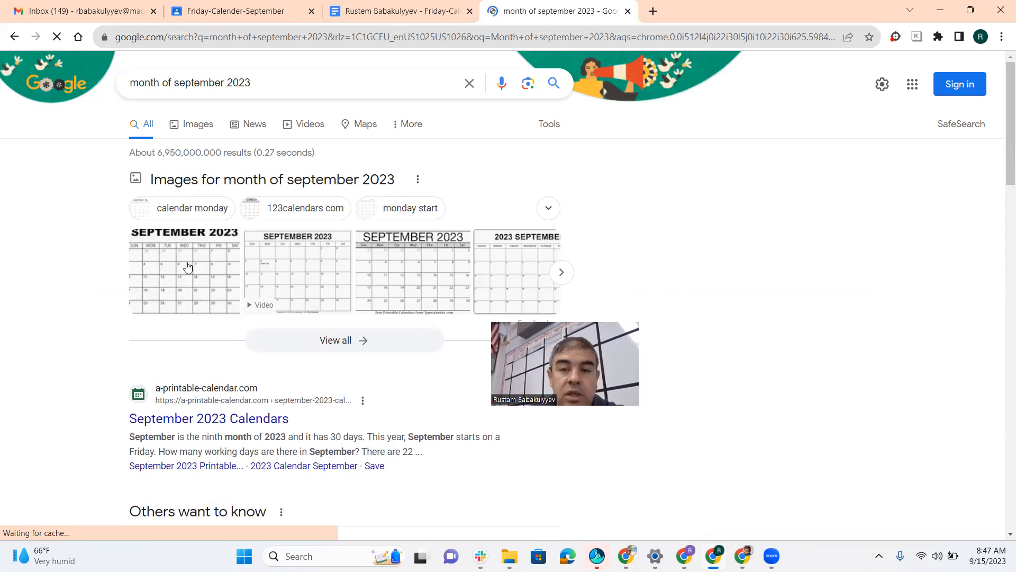
{"action": "scroll", "coordinate": [237, 286], "scroll_direction": "down", "scroll_amount": 3}
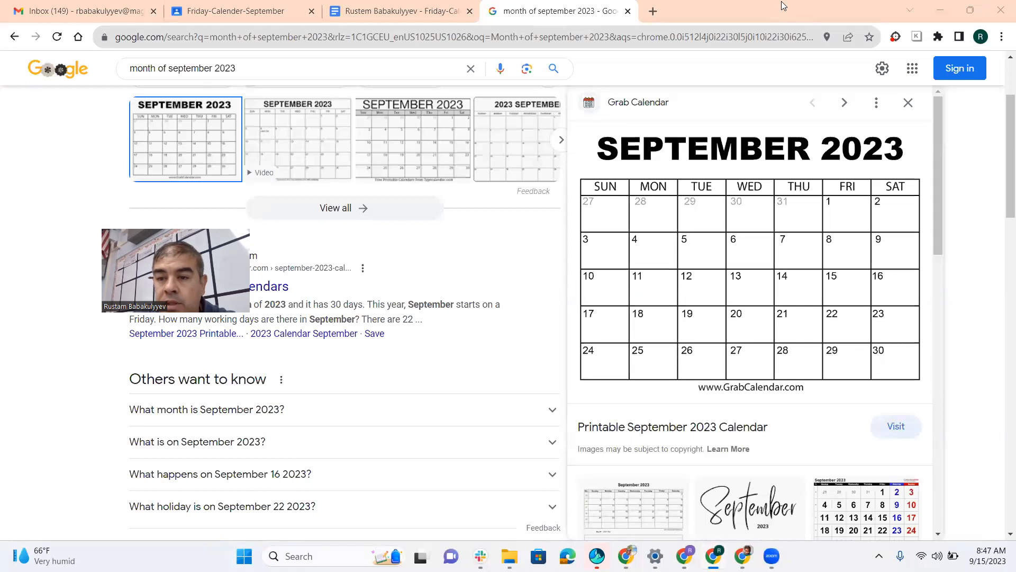
{"action": "left_click", "coordinate": [987, 556]}
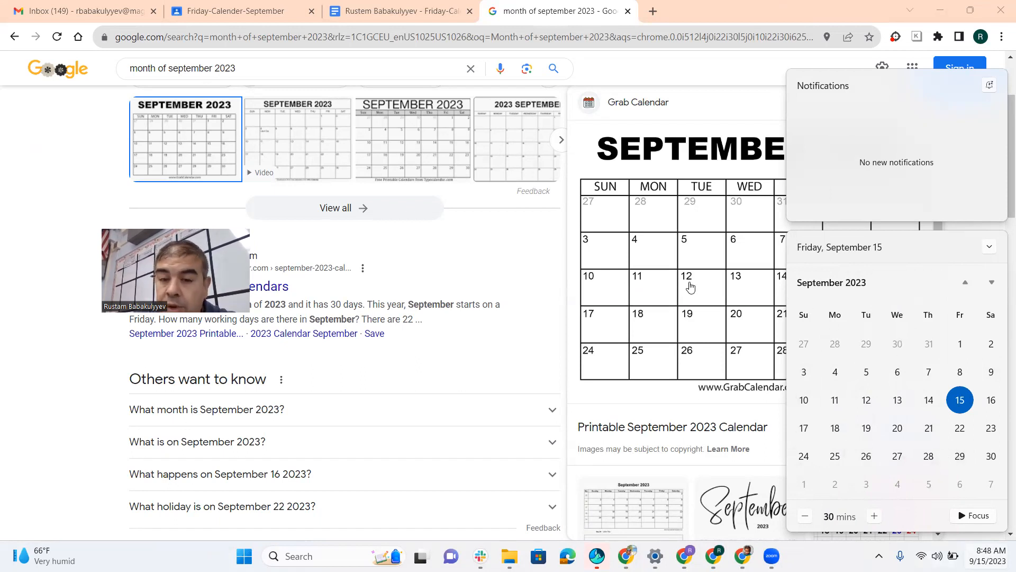
{"action": "left_click", "coordinate": [397, 10]}
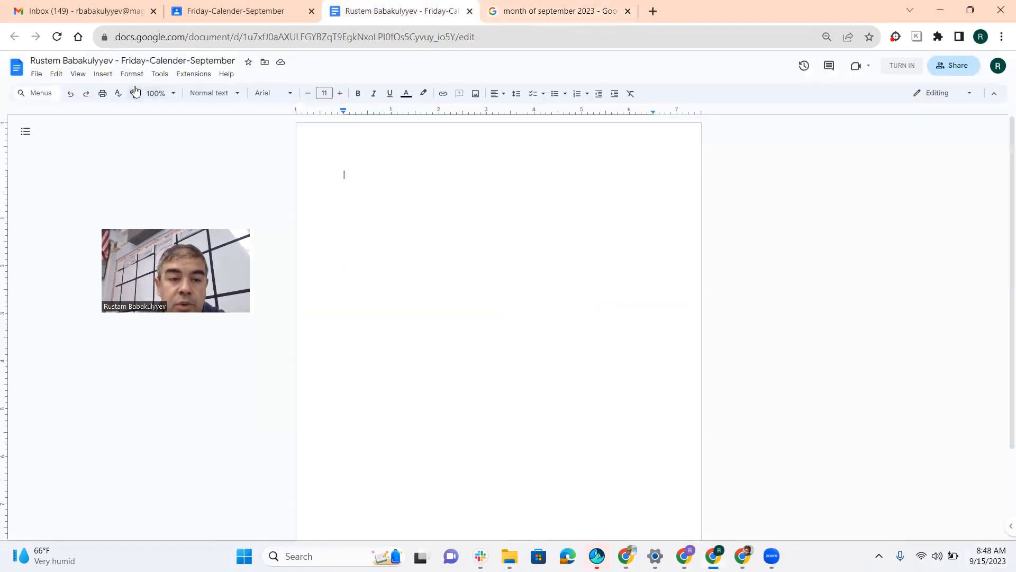
{"action": "left_click", "coordinate": [103, 75]}
{"action": "mouse_move", "coordinate": [106, 109]}
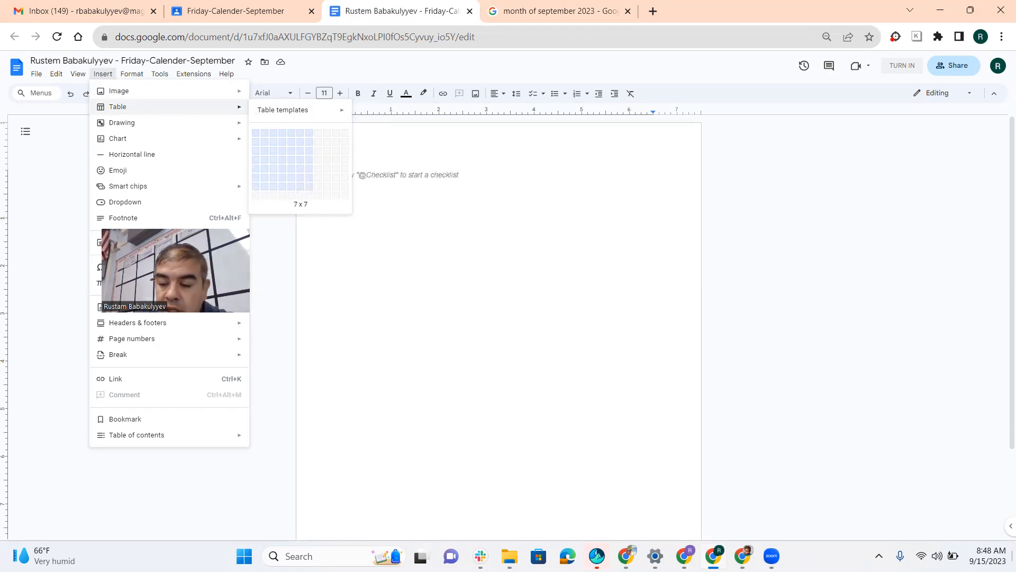
{"action": "left_click", "coordinate": [988, 556]}
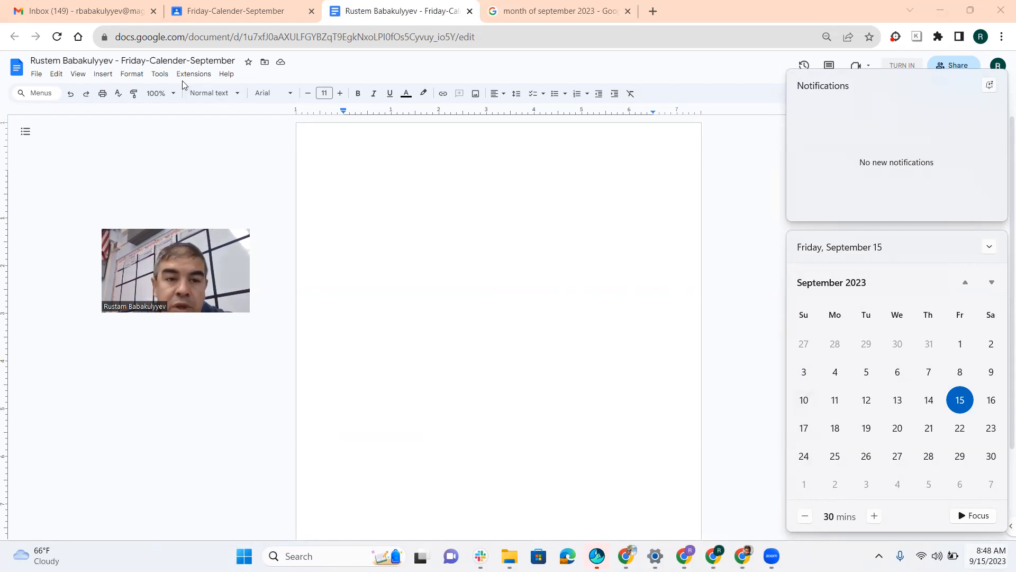
{"action": "left_click", "coordinate": [258, 16]}
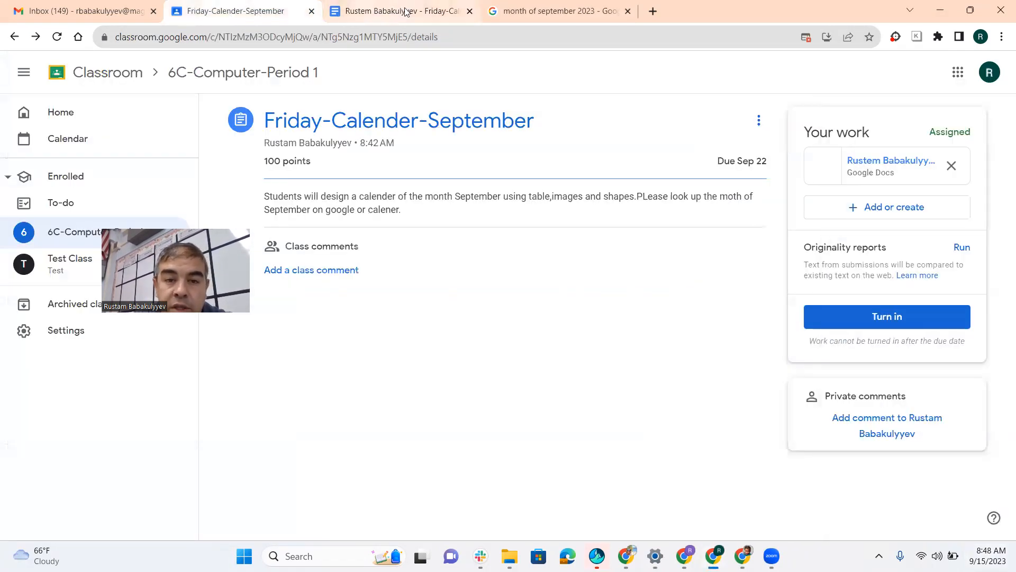
{"action": "left_click", "coordinate": [408, 11]}
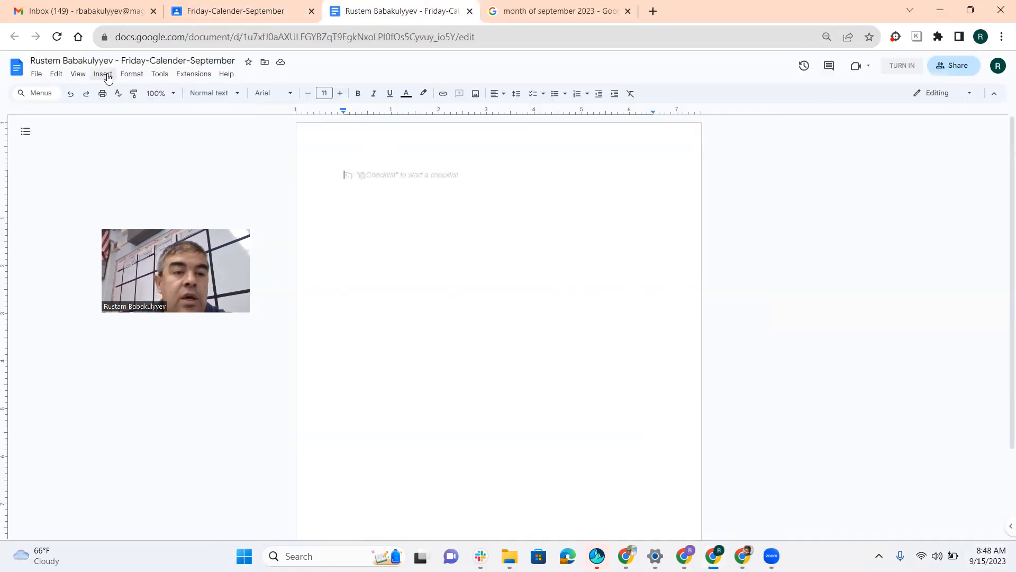
- Insert a 7 x 7 table into the blank document
{"action": "left_click", "coordinate": [103, 73]}
{"action": "mouse_move", "coordinate": [149, 108]}
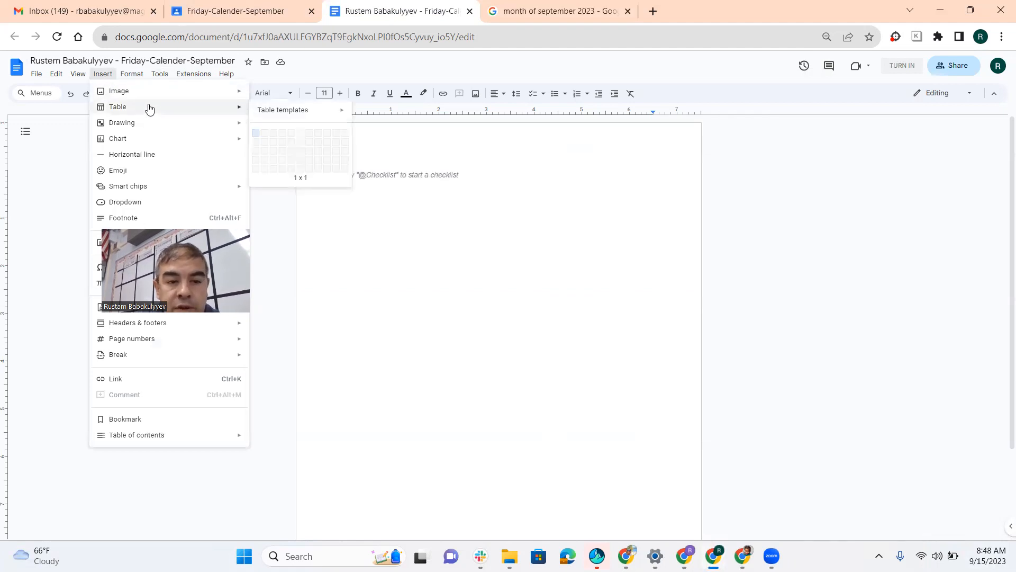
{"action": "left_click", "coordinate": [308, 193]}
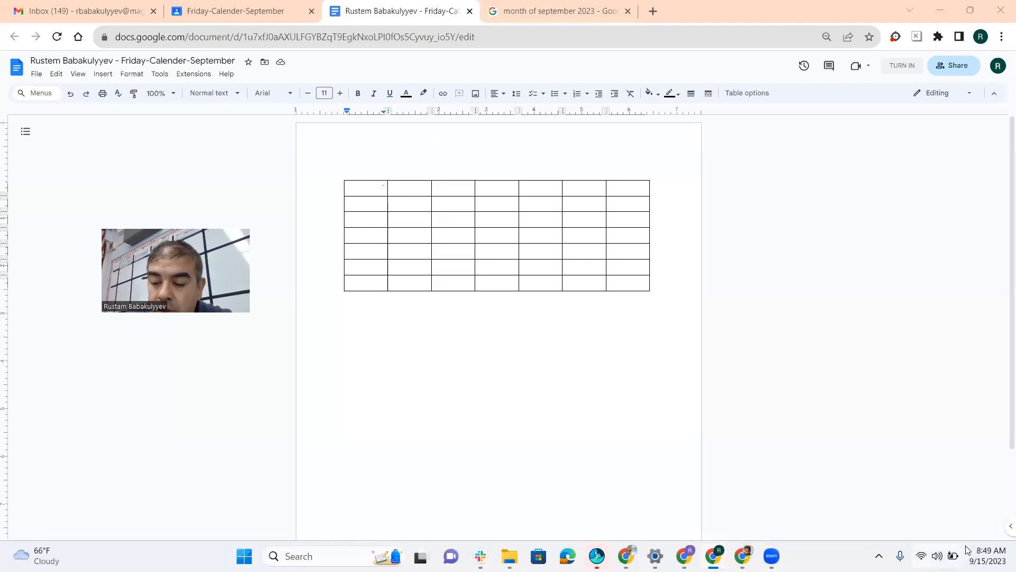
- Check the system calendar, and make all seven table rows equally taller to more than double their height
{"action": "left_click", "coordinate": [988, 556]}
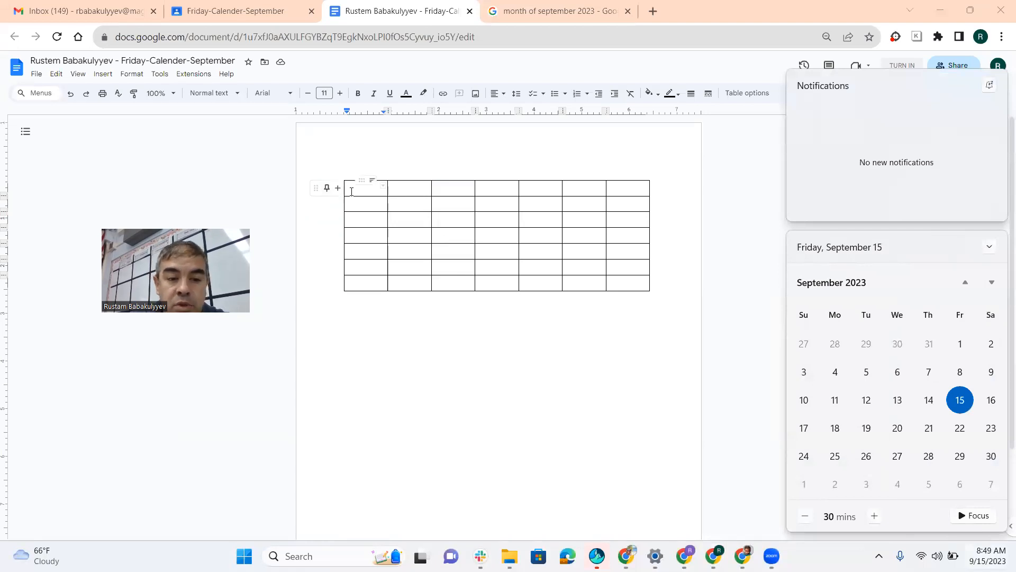
{"action": "left_click_drag", "start_coordinate": [354, 188], "coordinate": [631, 286]}
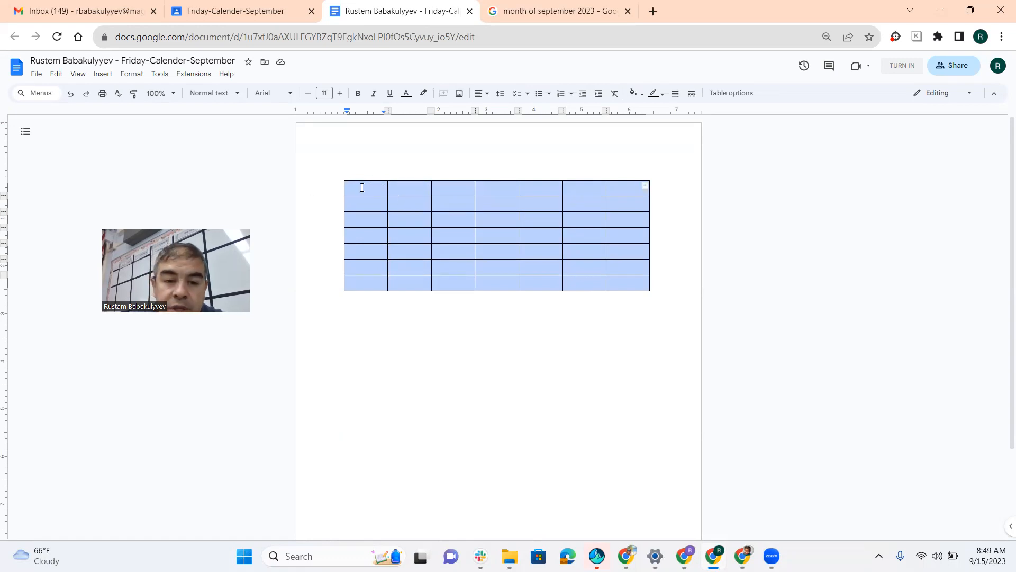
{"action": "left_click_drag", "start_coordinate": [355, 197], "coordinate": [354, 220]}
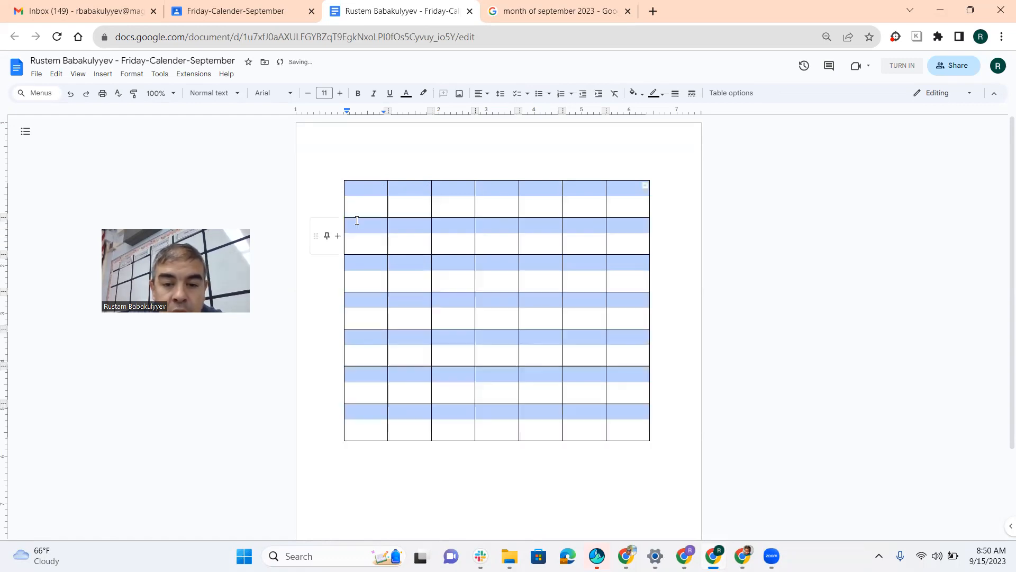
{"action": "left_click", "coordinate": [682, 227]}
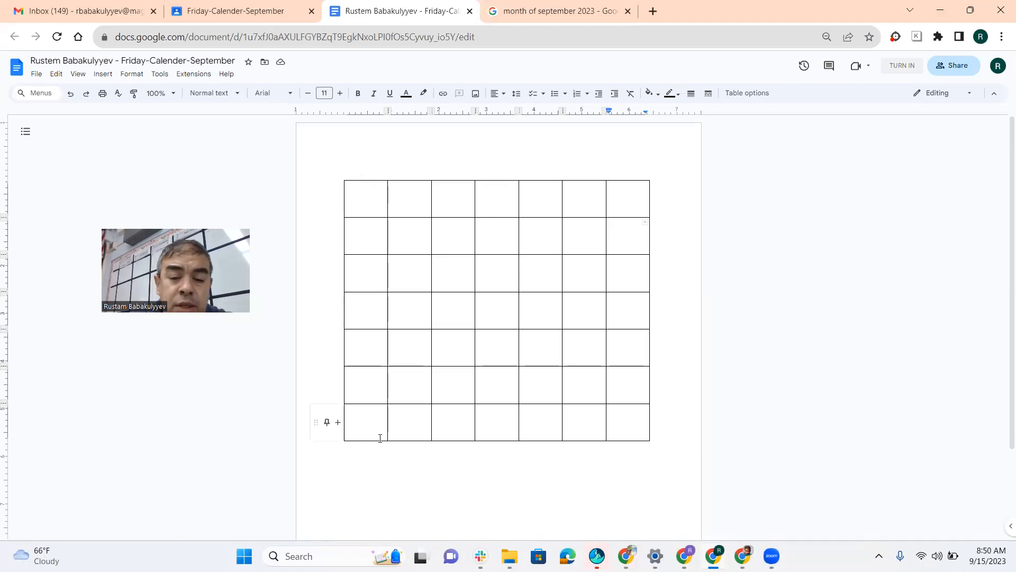
- Merge the seven cells of the table's first row and enter the title "September 2023" in the merged cell
{"action": "left_click", "coordinate": [356, 198]}
{"action": "left_click_drag", "start_coordinate": [356, 198], "coordinate": [629, 206]}
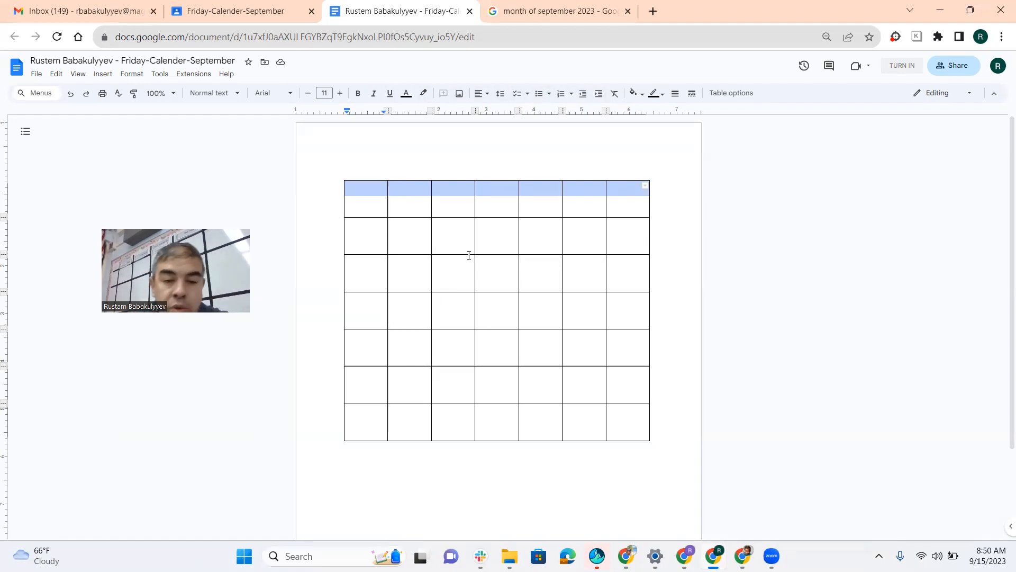
{"action": "right_click", "coordinate": [371, 195]}
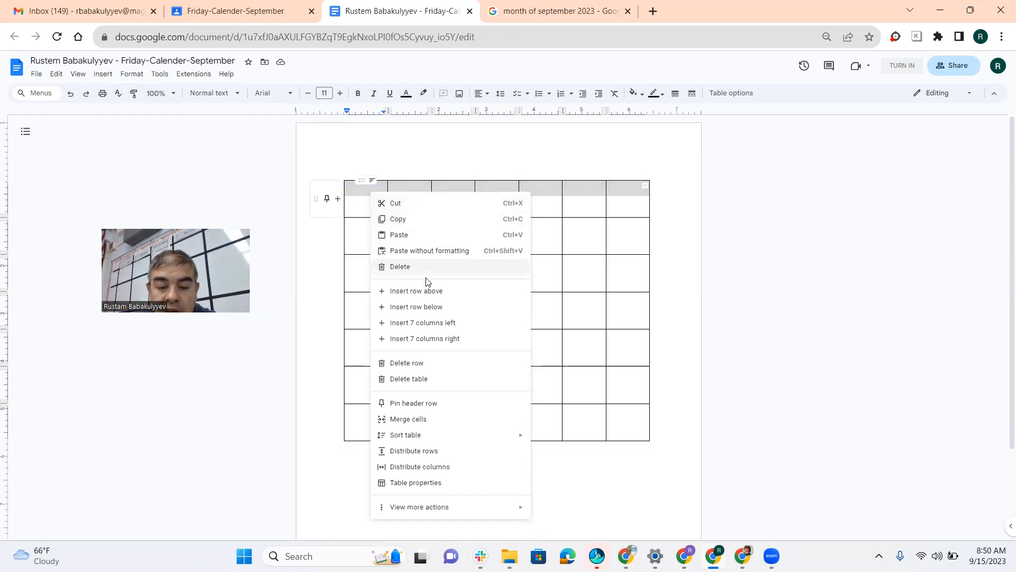
{"action": "left_click", "coordinate": [417, 419]}
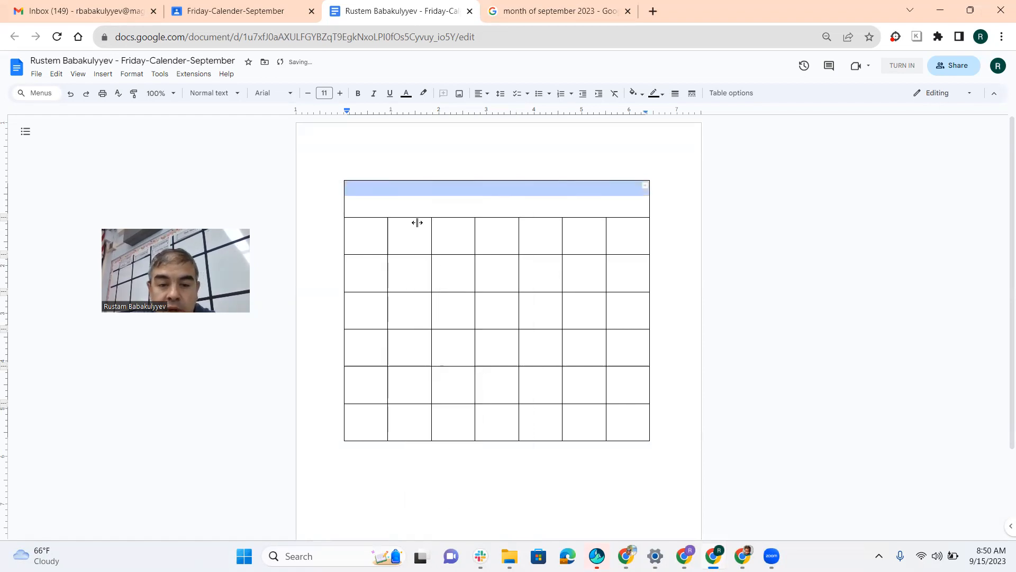
{"action": "left_click", "coordinate": [382, 200]}
{"action": "type", "text": "Septembe"}
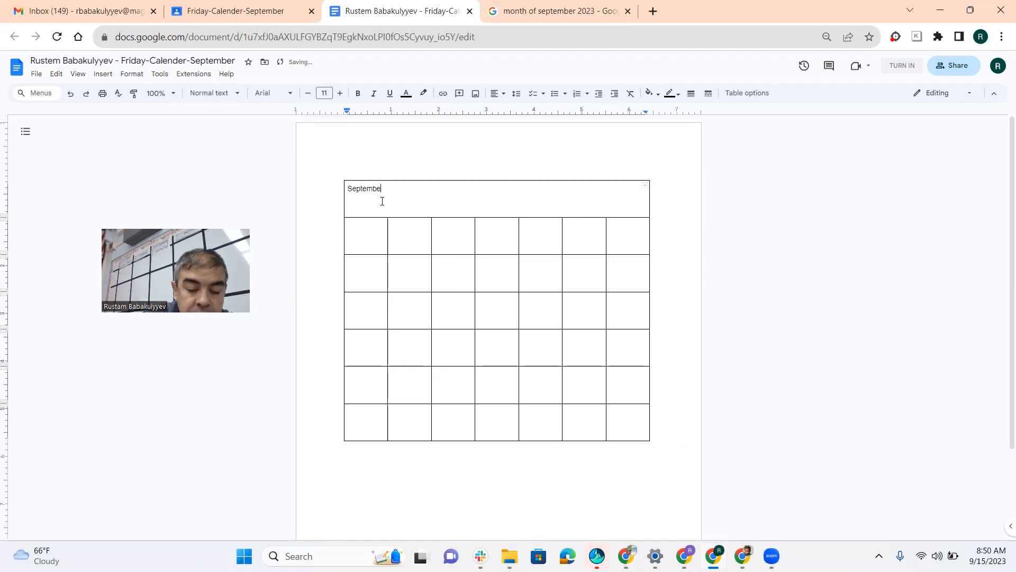
{"action": "type", "text": "r 2023"}
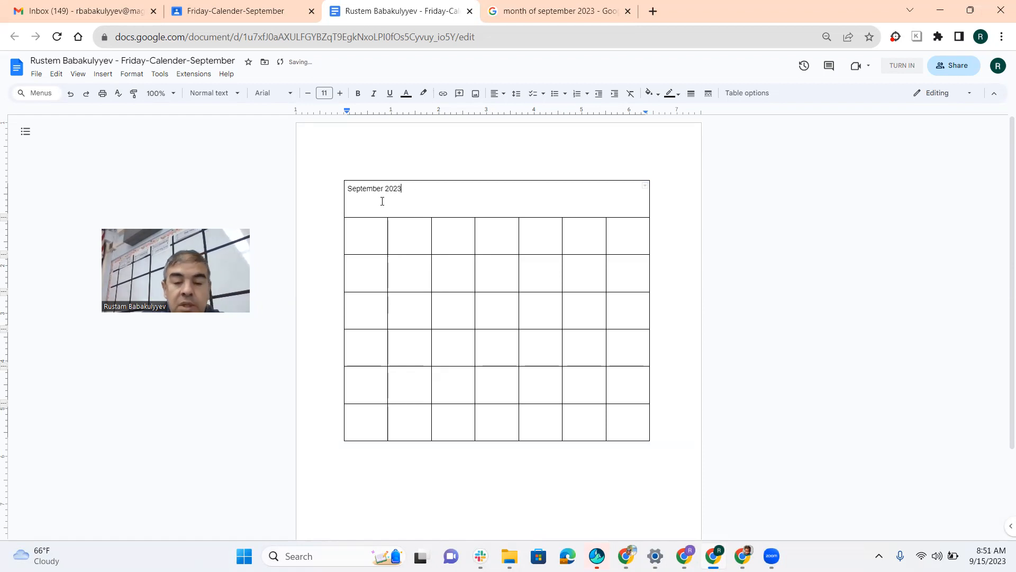
- Check the weekday order in the system calendar and enter Su, Mo, Tu, We, Th, Fr and Sa across the table's second row
{"action": "left_click", "coordinate": [421, 250]}
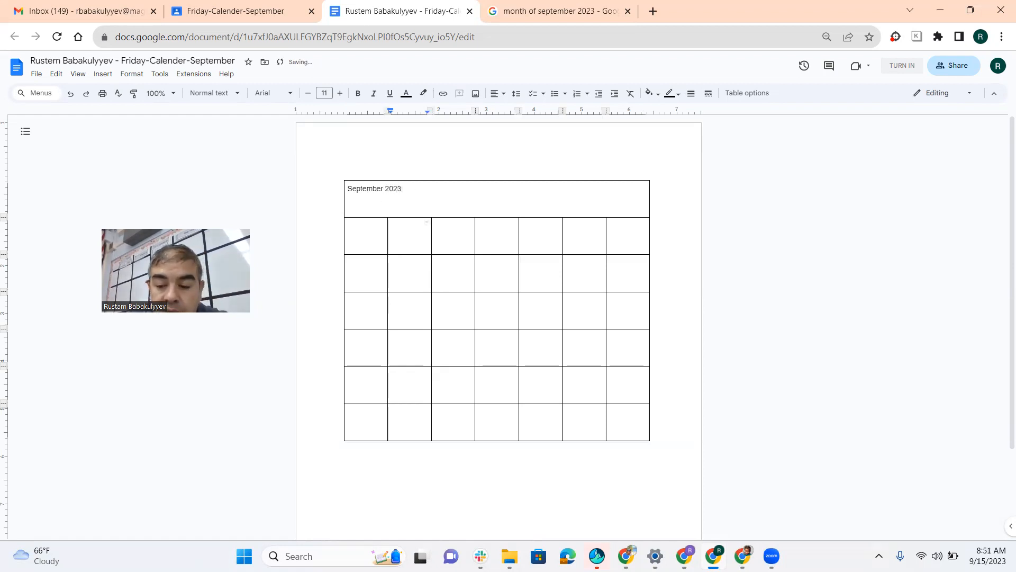
{"action": "left_click", "coordinate": [987, 556]}
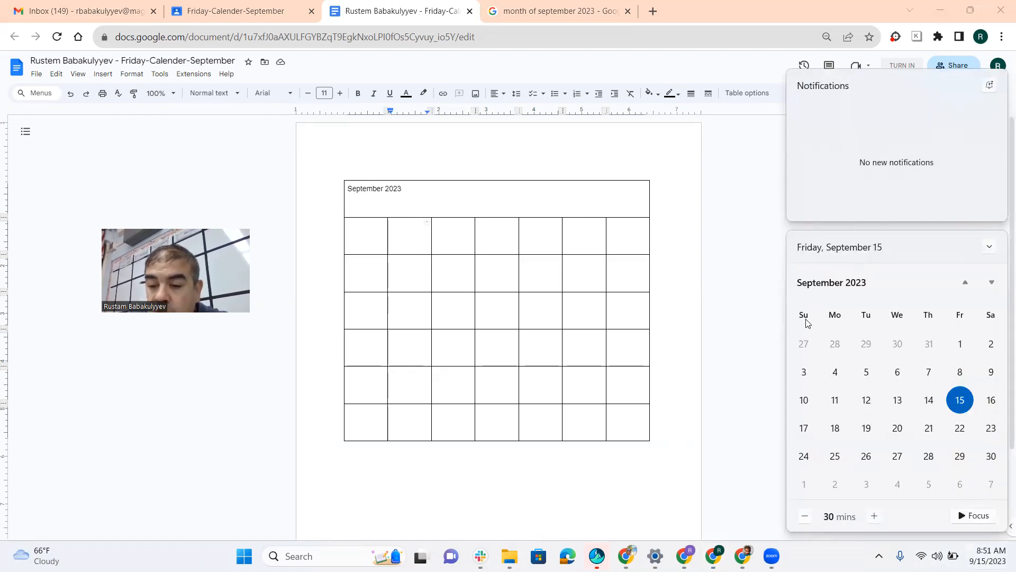
{"action": "left_click", "coordinate": [358, 234]}
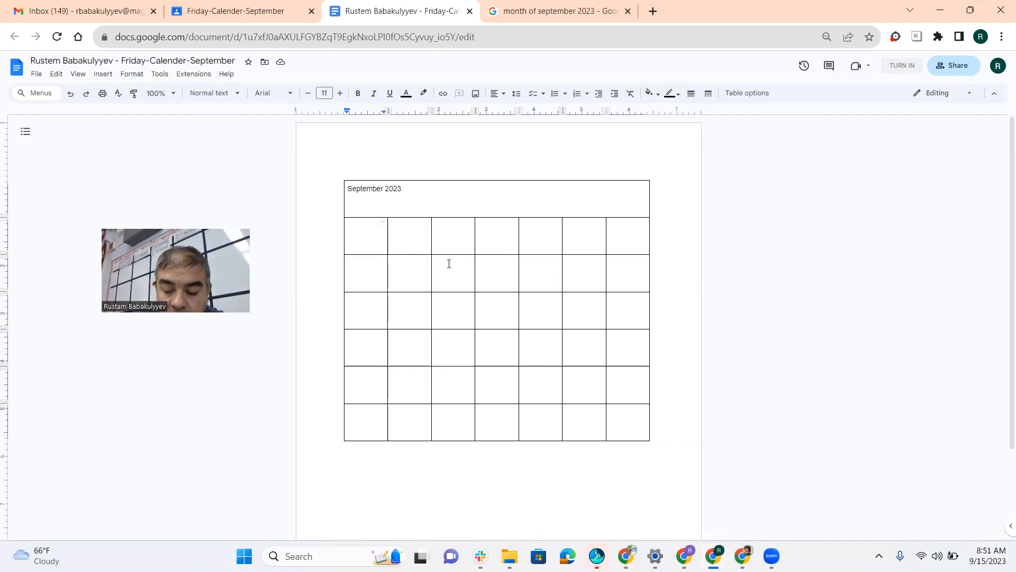
{"action": "type", "text": "Su"}
{"action": "key", "text": "Tab"}
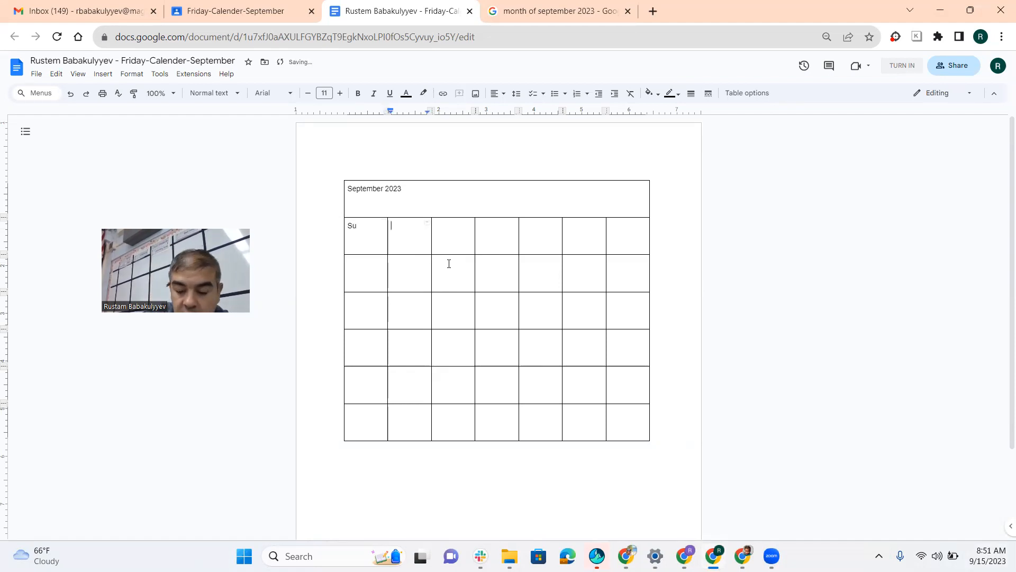
{"action": "type", "text": "Mo"}
{"action": "key", "text": "Tab"}
{"action": "type", "text": "Tu"}
{"action": "key", "text": "Tab"}
{"action": "type", "text": "We"}
{"action": "key", "text": "Tab"}
{"action": "type", "text": "T"}
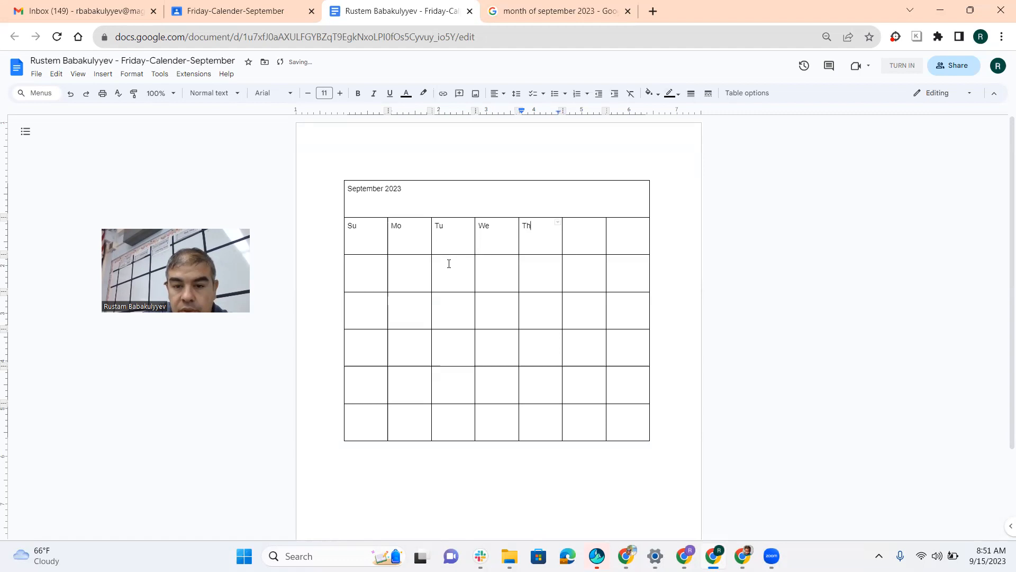
{"action": "key", "text": "Tab"}
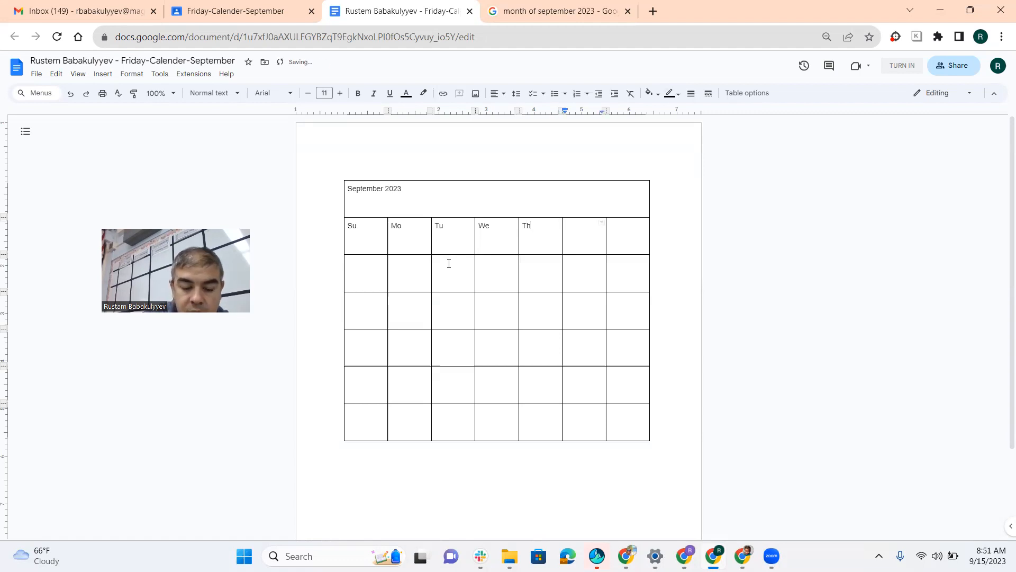
{"action": "type", "text": "Fr"}
{"action": "key", "text": "Tab"}
{"action": "type", "text": "S"}
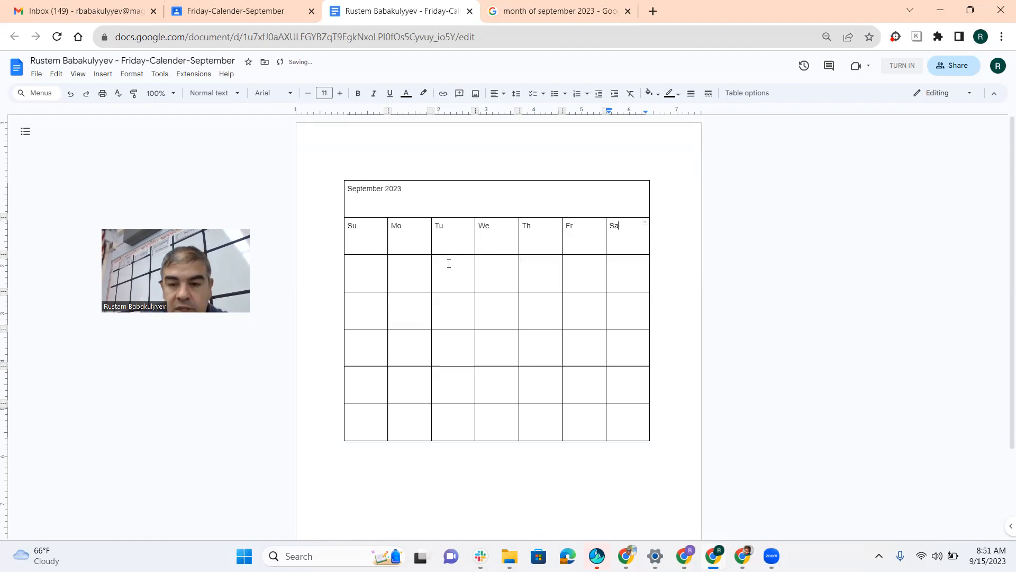
- Check the system calendar for the month's first day, and enter 1 under Fr and 2 under Sa in the third row
{"action": "left_click", "coordinate": [988, 556]}
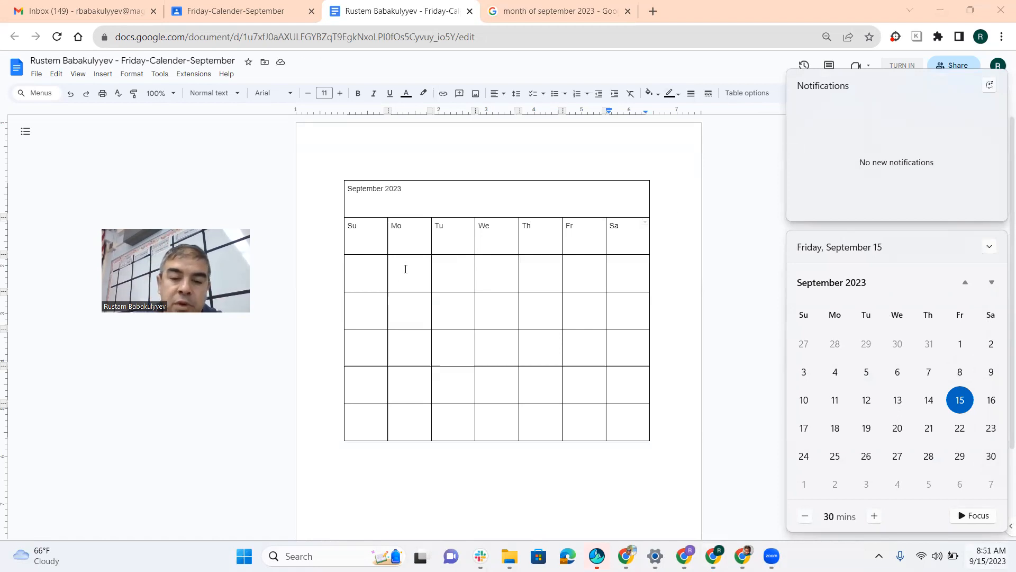
{"action": "left_click", "coordinate": [369, 280]}
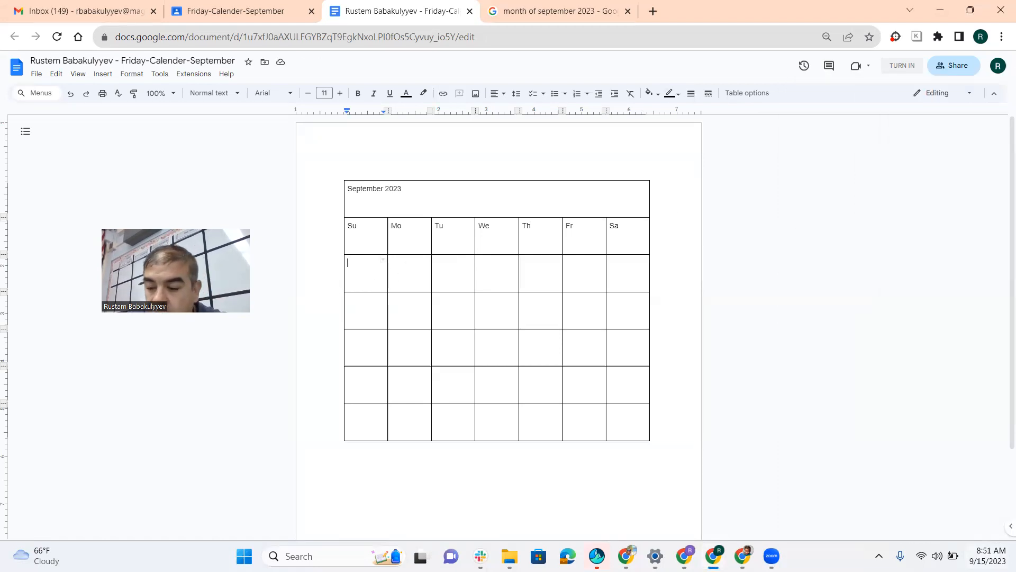
{"action": "left_click", "coordinate": [993, 551]}
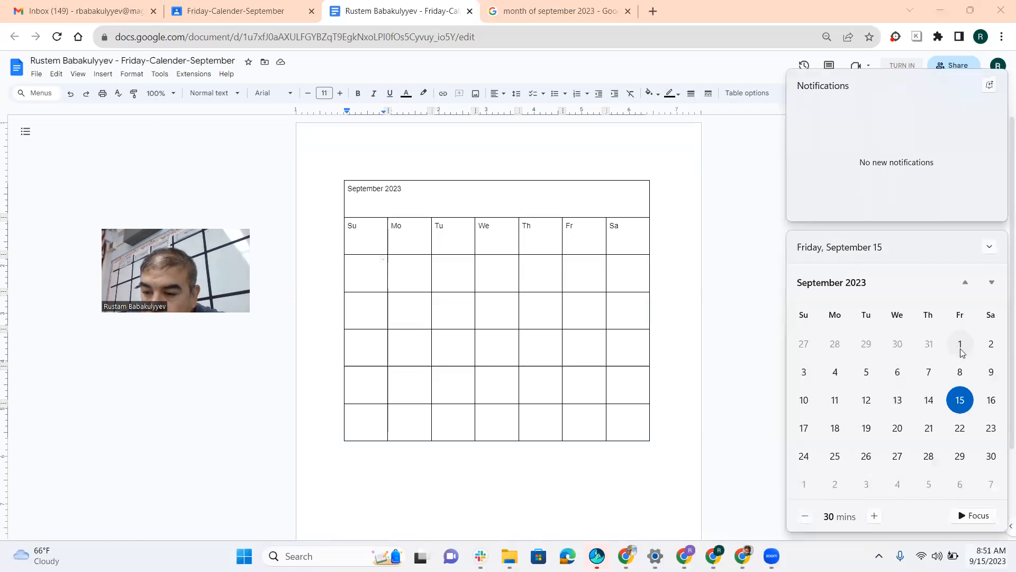
{"action": "left_click", "coordinate": [585, 272]}
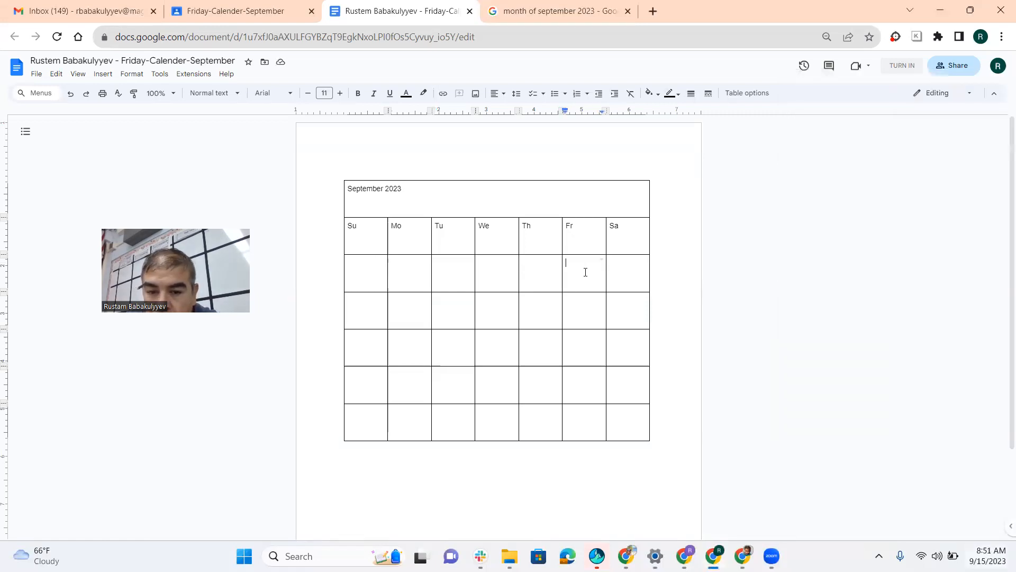
{"action": "type", "text": "1"}
{"action": "left_click", "coordinate": [631, 274]}
{"action": "type", "text": "2"}
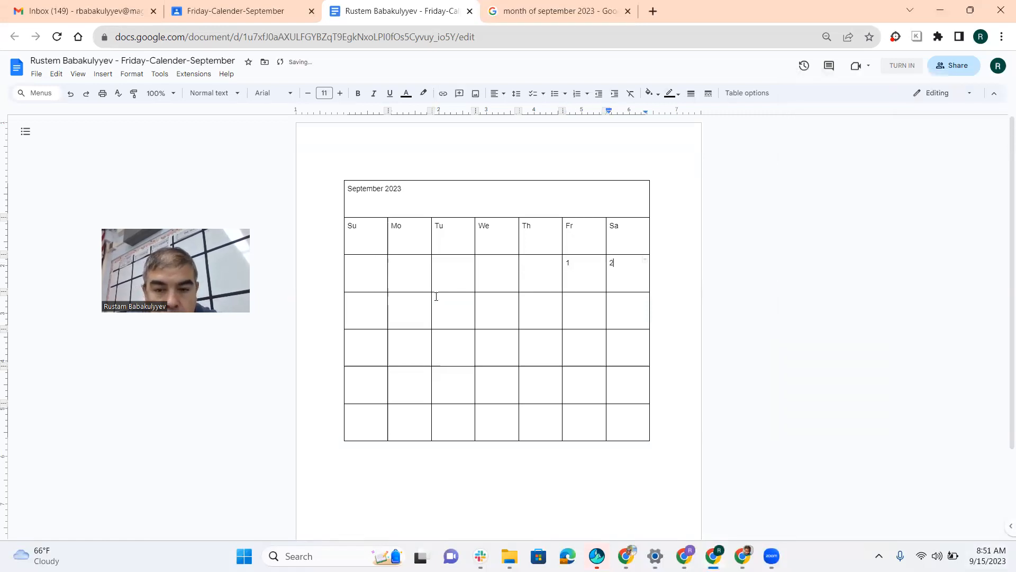
- Enter the dates 3 to 9 in the fourth row, from the Su column to the Sa column
{"action": "left_click", "coordinate": [358, 307]}
{"action": "type", "text": "3"}
{"action": "left_click", "coordinate": [406, 305]}
{"action": "type", "text": "4"}
{"action": "left_click", "coordinate": [455, 305]}
{"action": "type", "text": "5"}
{"action": "left_click", "coordinate": [485, 310]}
{"action": "type", "text": "6"}
{"action": "left_click", "coordinate": [530, 310]}
{"action": "type", "text": "7"}
{"action": "left_click", "coordinate": [567, 313]}
{"action": "type", "text": "8"}
{"action": "left_click", "coordinate": [631, 316]}
{"action": "type", "text": "9"}
- Enter the dates 10 to 16 and 17 to 23 in the next two rows, and 34 followed by 25 to 30 in the last row
{"action": "left_click", "coordinate": [356, 344]}
{"action": "type", "text": "10"}
{"action": "left_click", "coordinate": [404, 353]}
{"action": "type", "text": "11"}
{"action": "left_click", "coordinate": [450, 347]}
{"action": "type", "text": "12"}
{"action": "left_click", "coordinate": [486, 353]}
{"action": "type", "text": "13"}
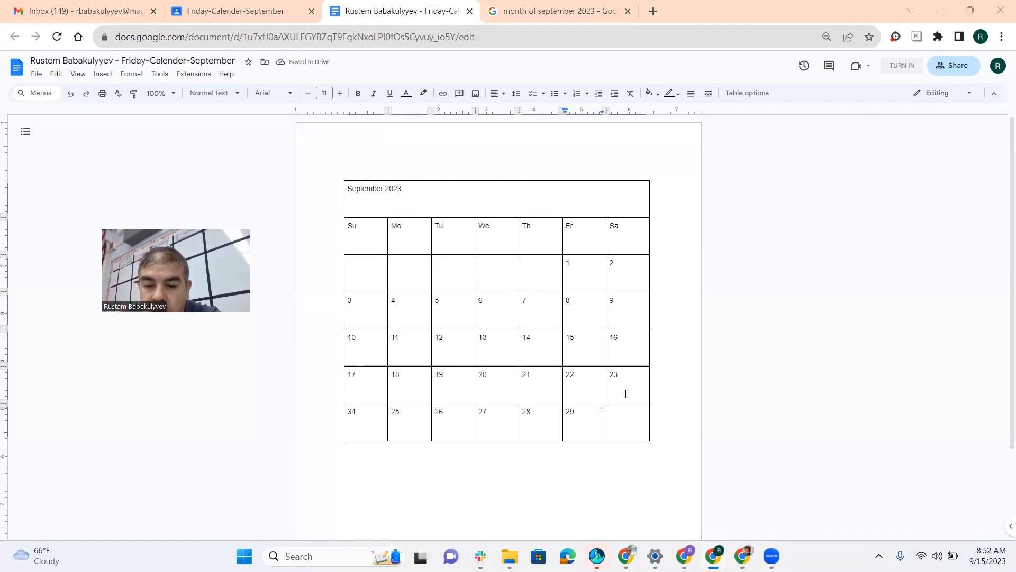
{"action": "left_click", "coordinate": [626, 410]}
{"action": "type", "text": "30"}
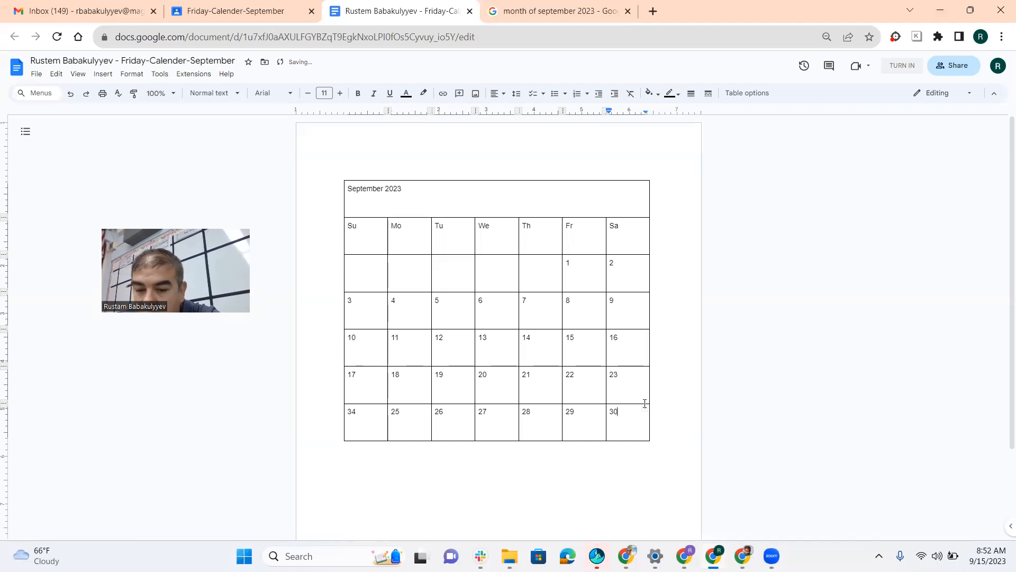
{"action": "key", "text": "Up"}
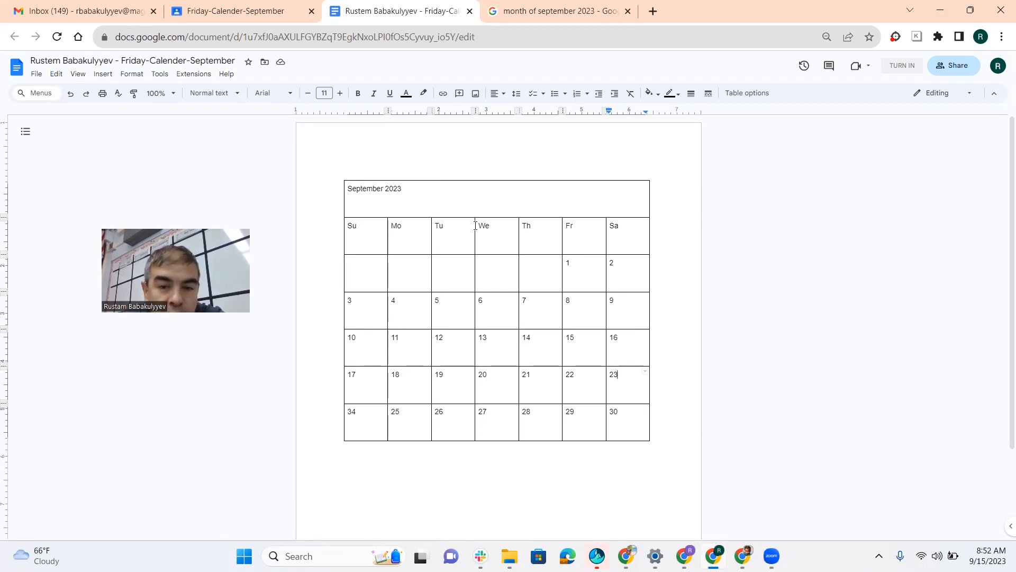
{"action": "mouse_move", "coordinate": [495, 340]}
{"action": "left_mouse_down"}
{"action": "mouse_move", "coordinate": [471, 334]}
{"action": "mouse_move", "coordinate": [480, 335]}
{"action": "left_mouse_up"}
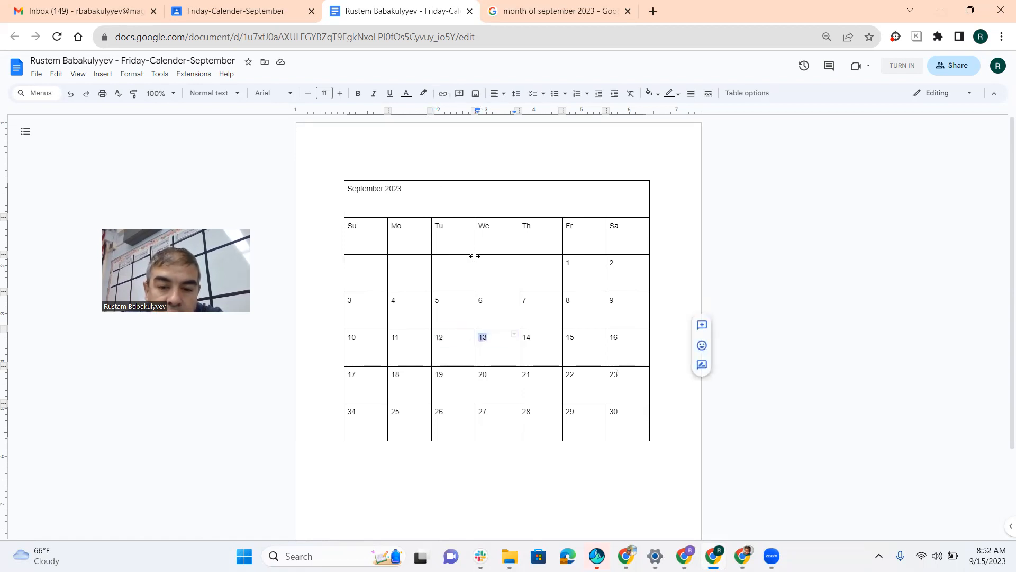
{"action": "left_click_drag", "start_coordinate": [581, 333], "coordinate": [568, 336]}
{"action": "left_click", "coordinate": [592, 357]}
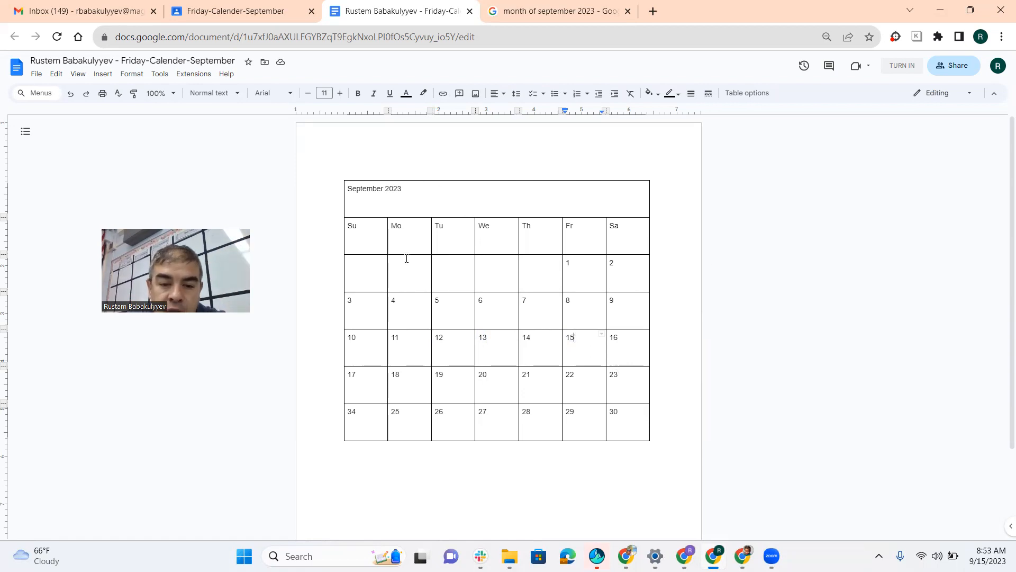
- Increase the font size of the "September 2023" title to 30
{"action": "left_click_drag", "start_coordinate": [347, 189], "coordinate": [412, 197]}
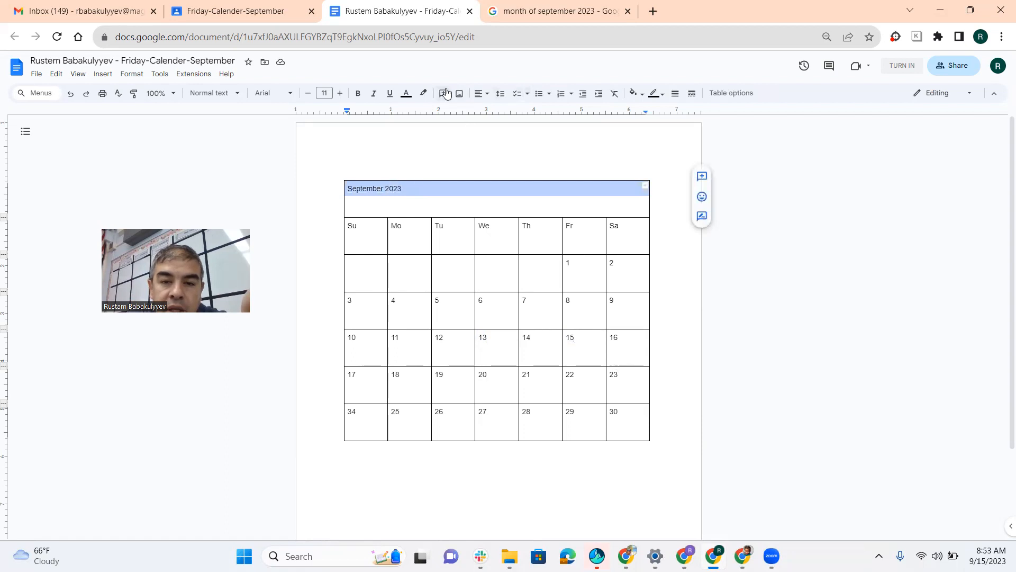
{"action": "left_click", "coordinate": [339, 93]}
{"action": "left_click", "coordinate": [339, 93]}
{"action": "left_click", "coordinate": [339, 93]}
{"action": "left_click", "coordinate": [339, 93]}
{"action": "triple_click", "coordinate": [339, 93]}
{"action": "triple_click", "coordinate": [339, 93]}
{"action": "triple_click", "coordinate": [340, 93]}
{"action": "double_click", "coordinate": [339, 94]}
{"action": "double_click", "coordinate": [339, 93]}
{"action": "double_click", "coordinate": [340, 93]}
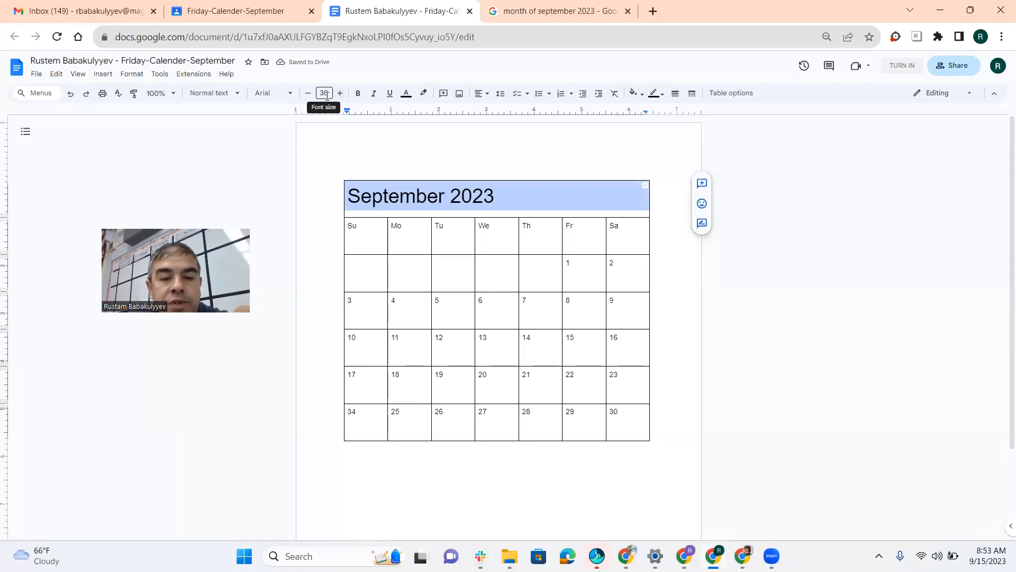
- Increase the font size of the weekday names in the second row to 23
{"action": "left_click", "coordinate": [363, 241]}
{"action": "left_click_drag", "start_coordinate": [329, 234], "coordinate": [638, 227]}
{"action": "left_click", "coordinate": [340, 94]}
{"action": "left_click", "coordinate": [341, 93]}
{"action": "left_click", "coordinate": [340, 93]}
{"action": "left_click", "coordinate": [340, 94]}
{"action": "left_click", "coordinate": [340, 93]}
{"action": "left_click", "coordinate": [340, 93]}
{"action": "left_click", "coordinate": [340, 93]}
{"action": "left_click", "coordinate": [340, 94]}
{"action": "left_click", "coordinate": [341, 93]}
{"action": "left_click", "coordinate": [342, 93]}
{"action": "left_click", "coordinate": [342, 93]}
{"action": "left_click", "coordinate": [342, 93]}
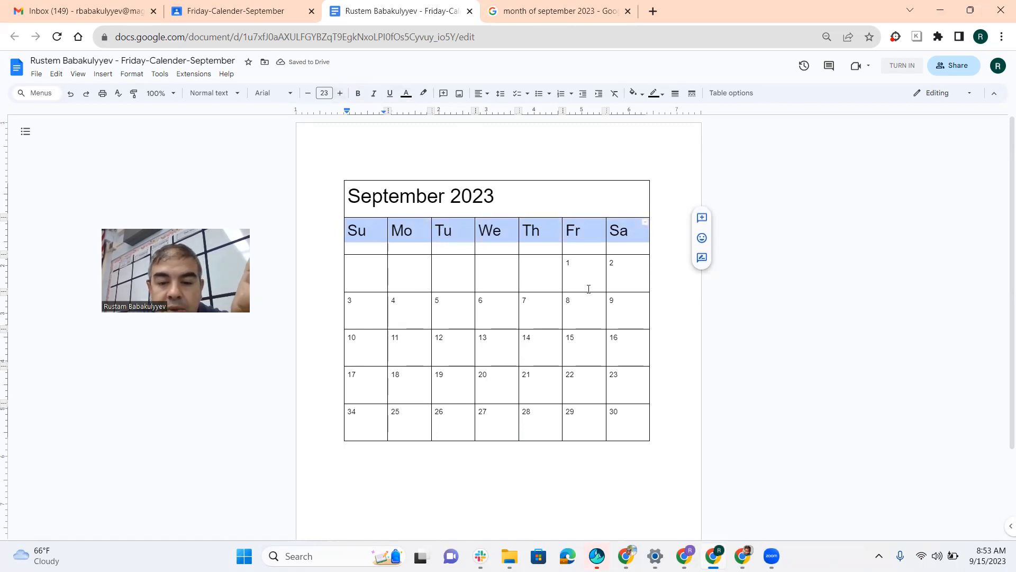
- Set the font size of all five date rows to 15
{"action": "double_click", "coordinate": [573, 269]}
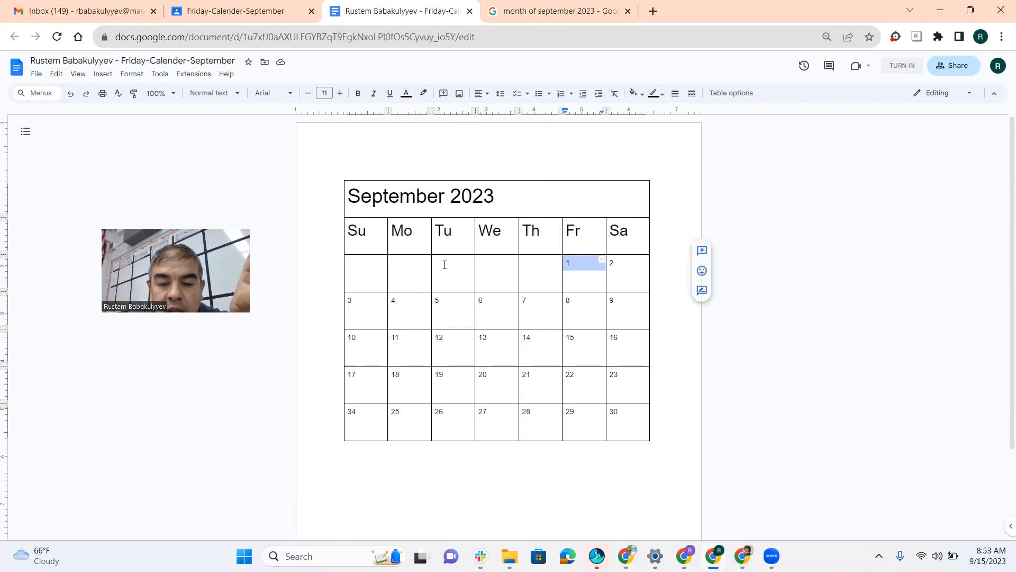
{"action": "left_click_drag", "start_coordinate": [370, 262], "coordinate": [632, 419]}
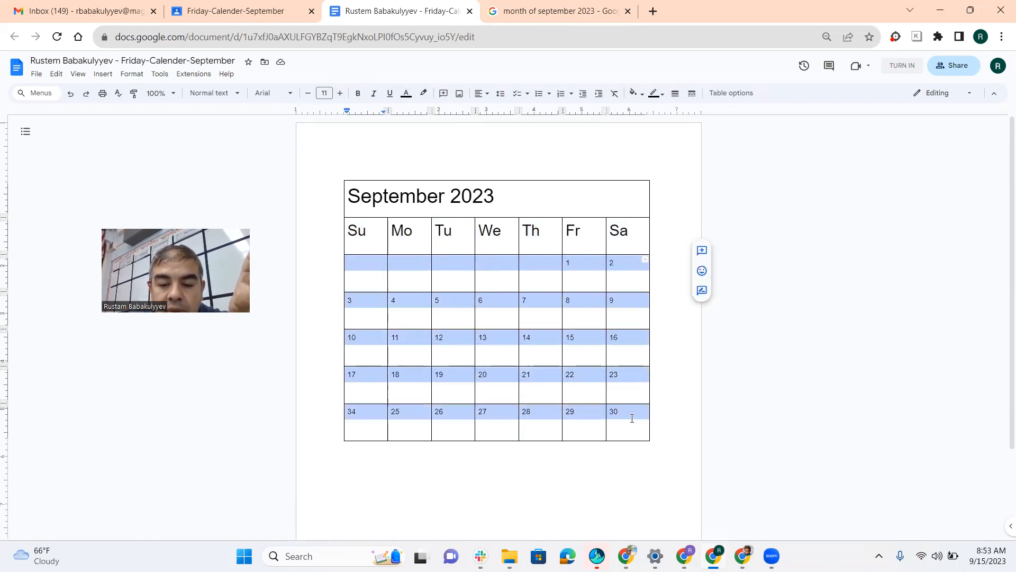
{"action": "left_click", "coordinate": [331, 92]}
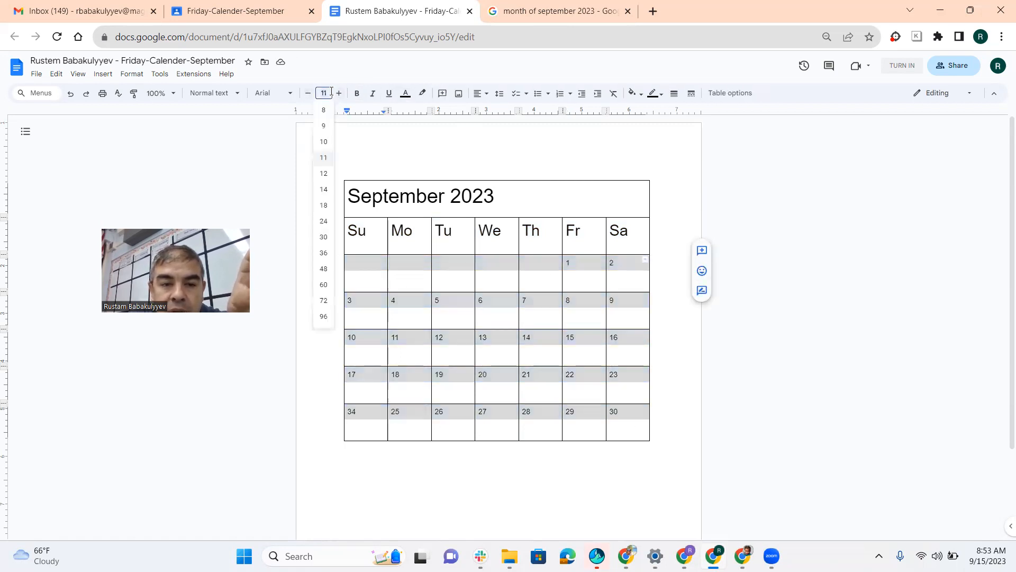
{"action": "type", "text": "15"}
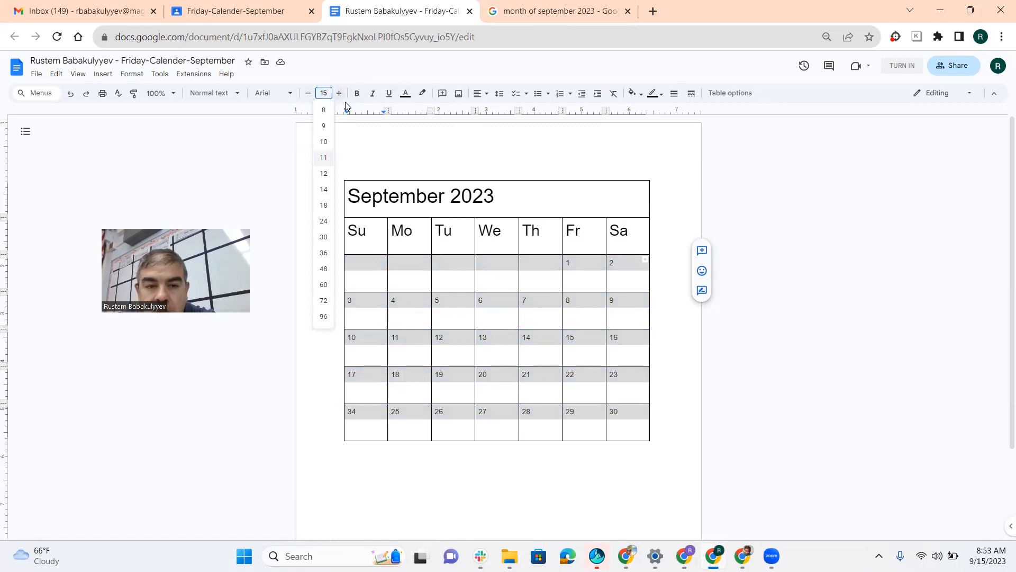
{"action": "key", "text": "Return"}
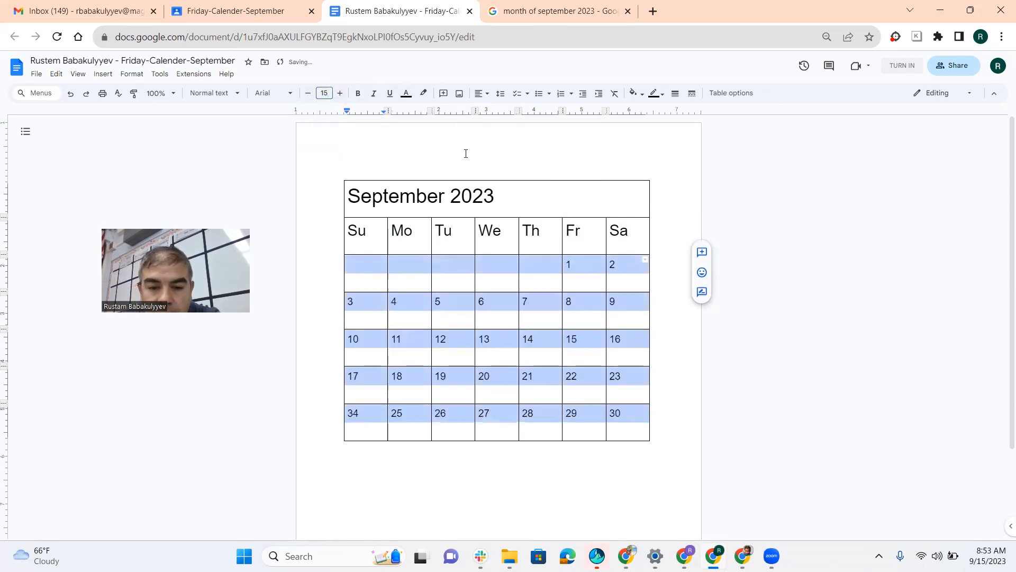
{"action": "left_click", "coordinate": [568, 170]}
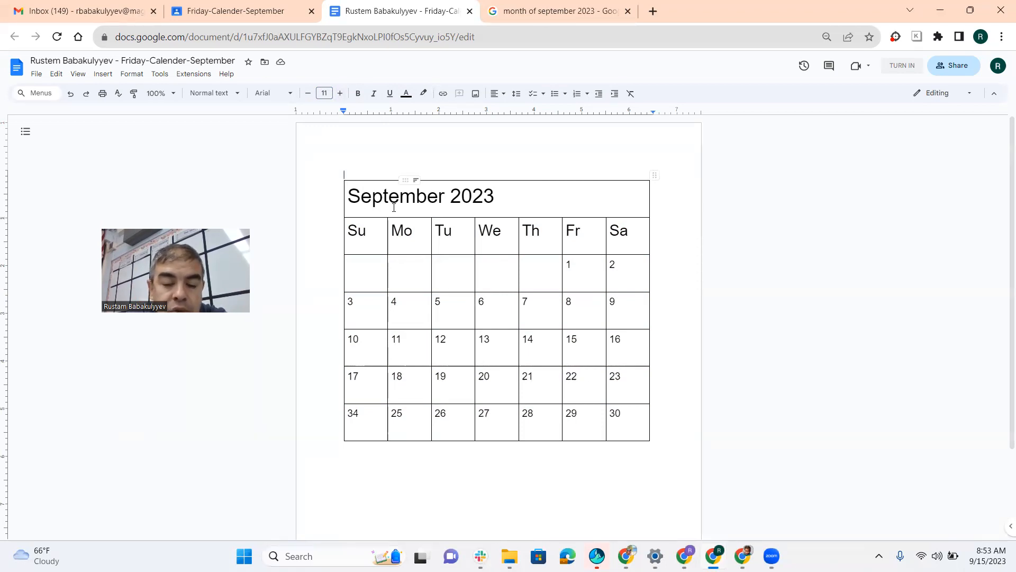
- Fill the background of the "September 2023" title cell with light green
{"action": "left_click", "coordinate": [362, 208]}
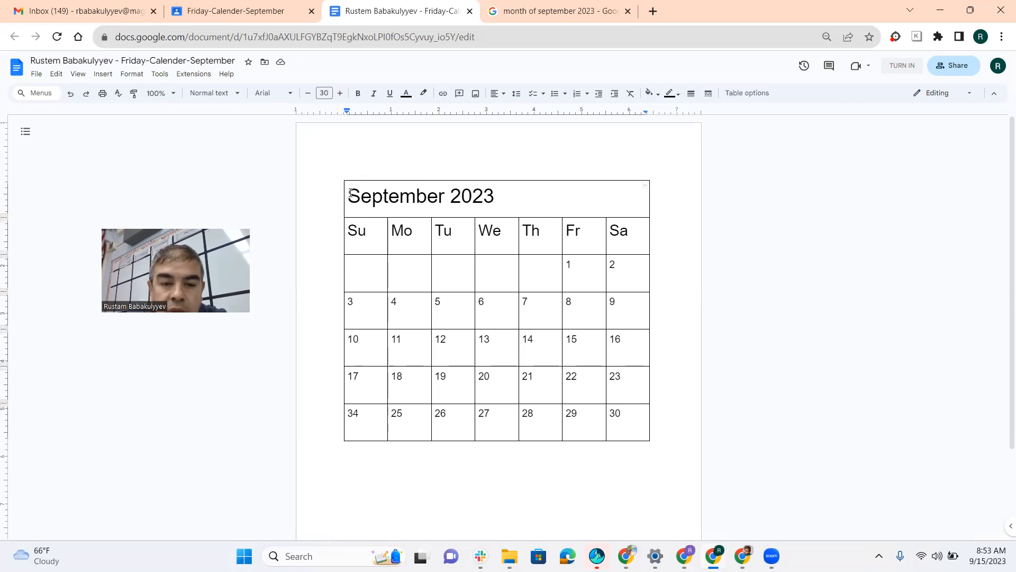
{"action": "left_click", "coordinate": [650, 93]}
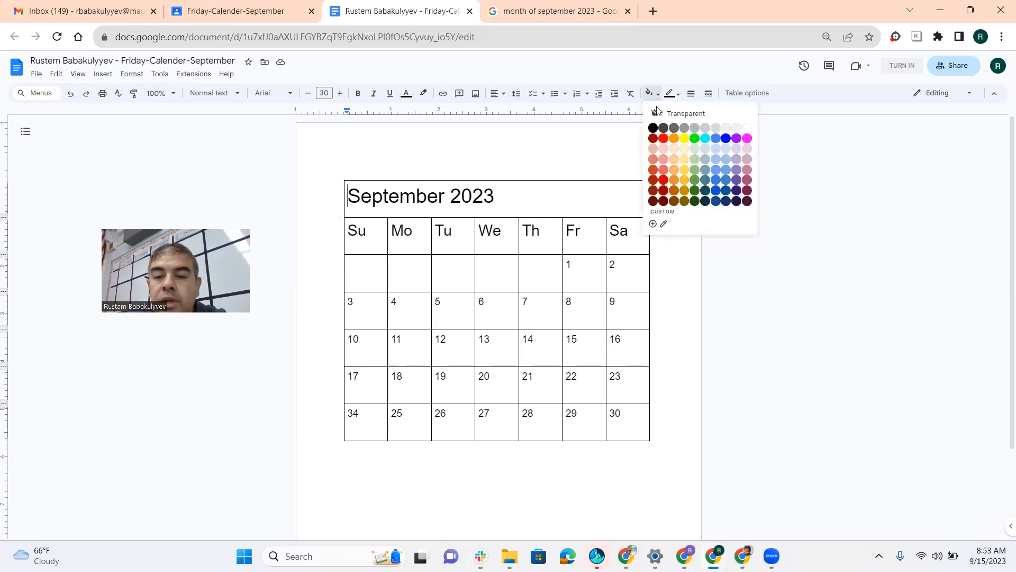
{"action": "left_click", "coordinate": [695, 168]}
- Make the weekday names in the second row bold and fill that row's cells with light blue
{"action": "left_click", "coordinate": [537, 233]}
{"action": "left_click_drag", "start_coordinate": [351, 228], "coordinate": [630, 241]}
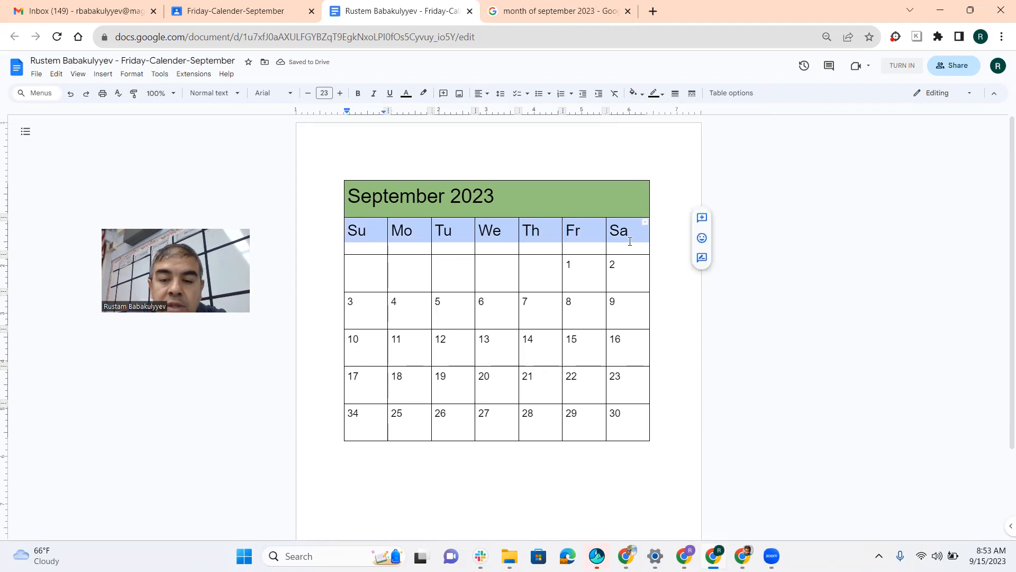
{"action": "left_click", "coordinate": [361, 94]}
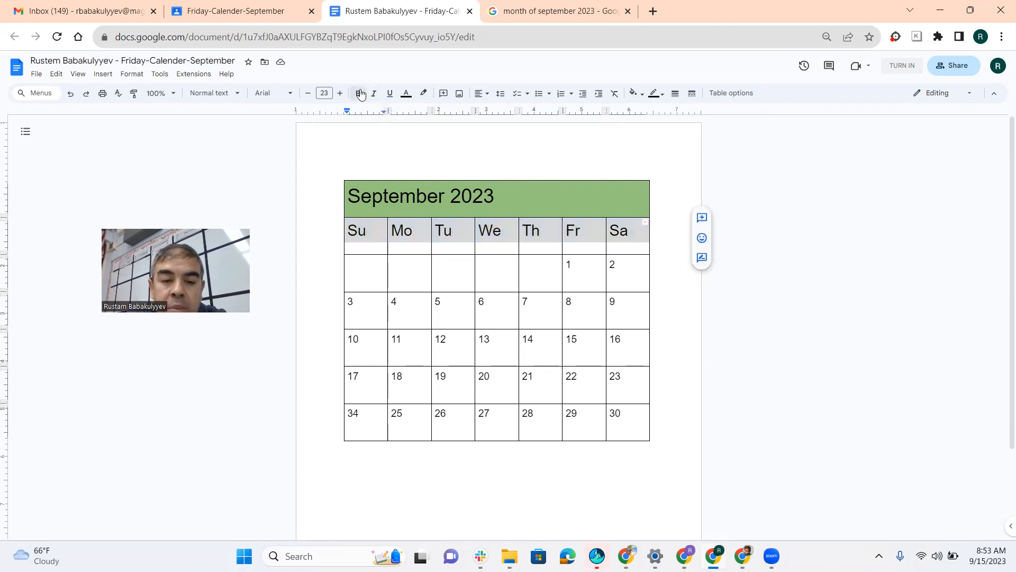
{"action": "left_click_drag", "start_coordinate": [353, 233], "coordinate": [628, 243]}
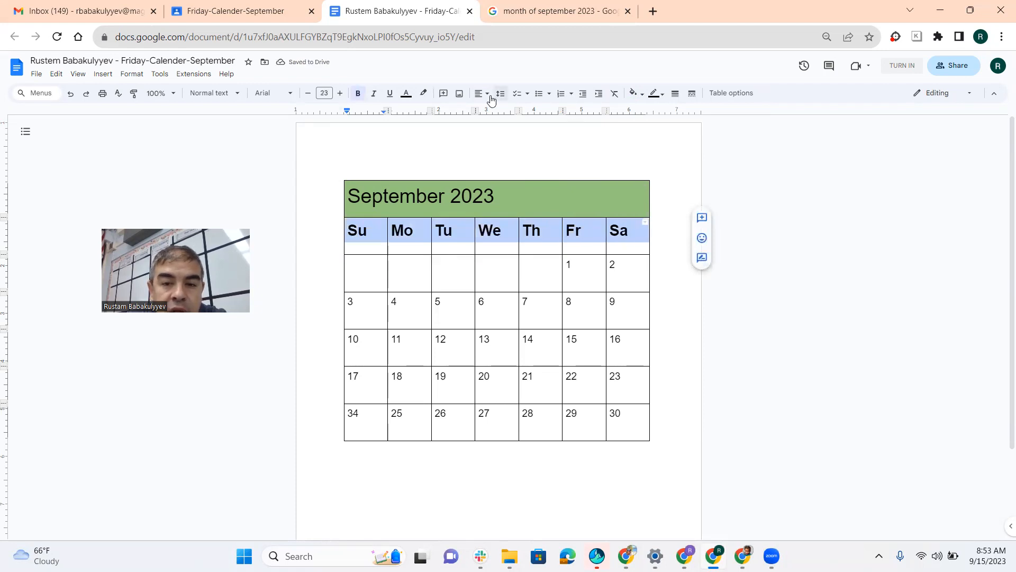
{"action": "left_click", "coordinate": [636, 93]}
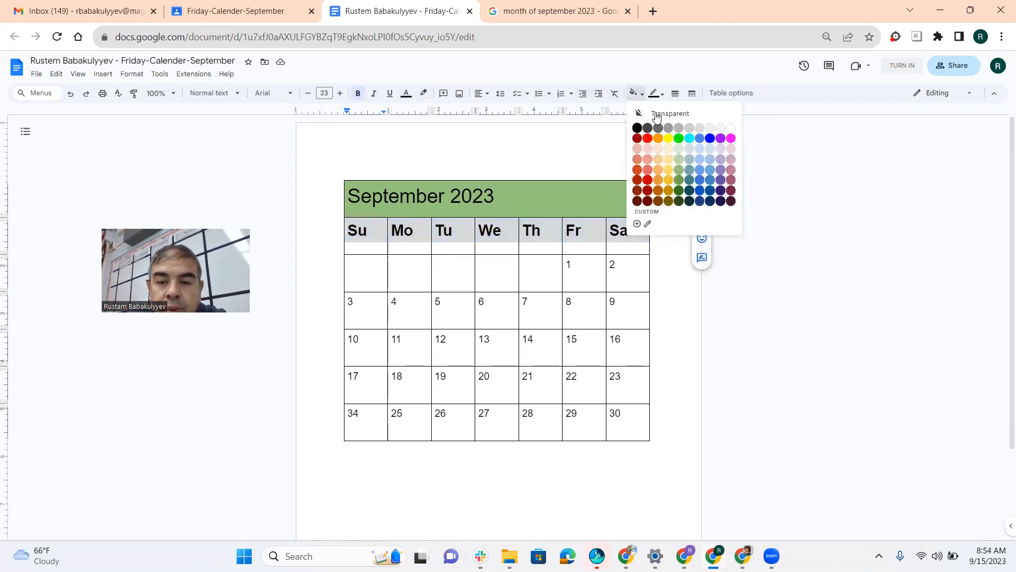
{"action": "left_click", "coordinate": [700, 173]}
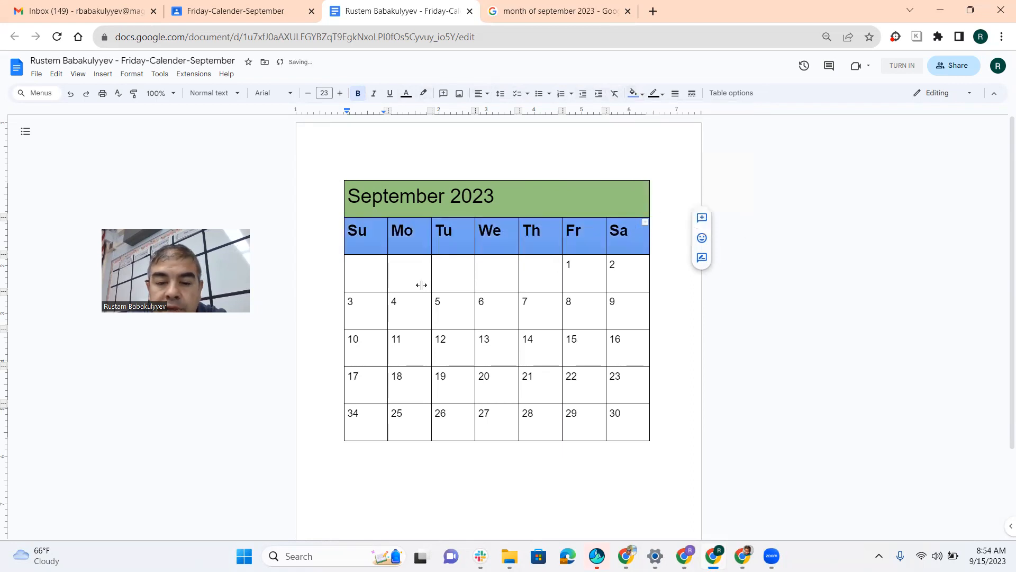
- Fill the background of all five date rows with light yellow
{"action": "left_click_drag", "start_coordinate": [349, 266], "coordinate": [631, 429]}
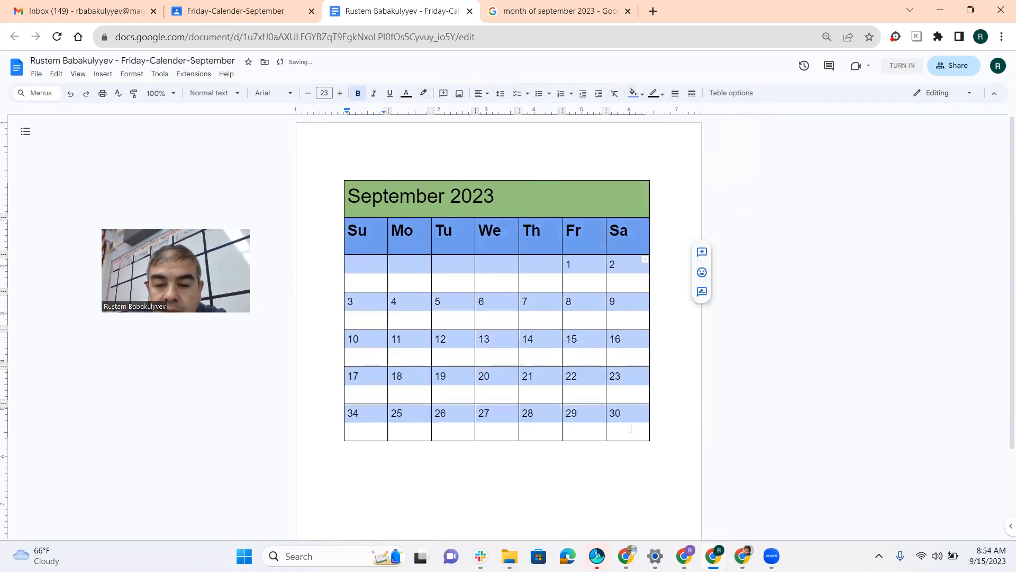
{"action": "left_click", "coordinate": [635, 94]}
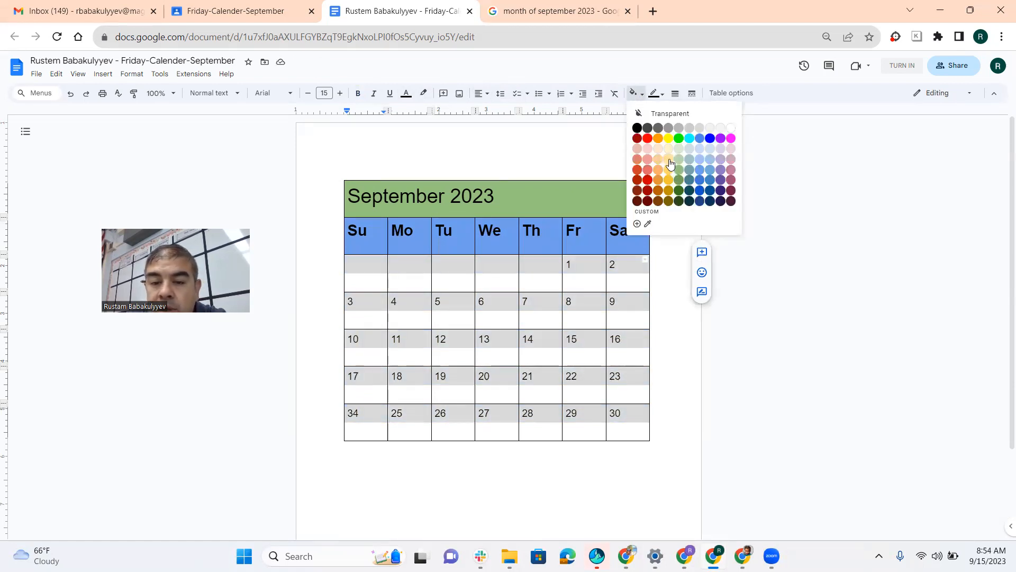
{"action": "left_click", "coordinate": [669, 160]}
{"action": "left_click", "coordinate": [601, 136]}
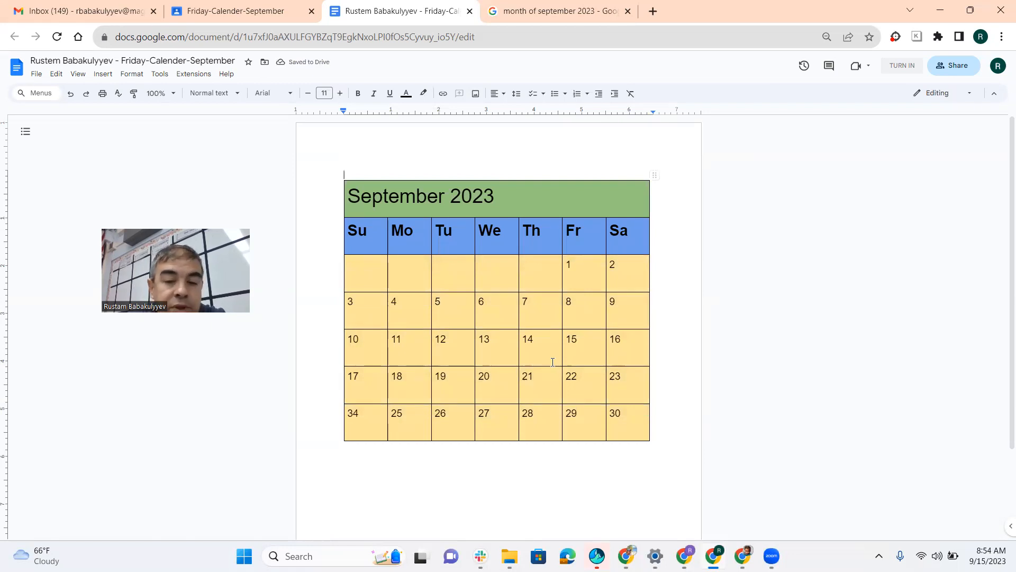
- Start inserting a web image into the September 20 cell by searching Google Images for "birth day"
{"action": "left_click", "coordinate": [576, 321]}
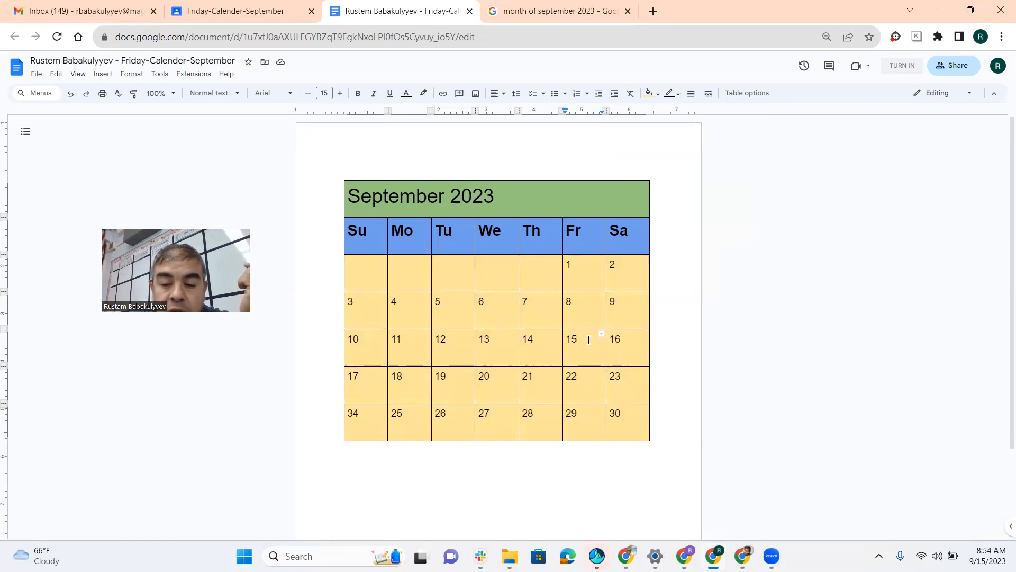
{"action": "left_click", "coordinate": [509, 382]}
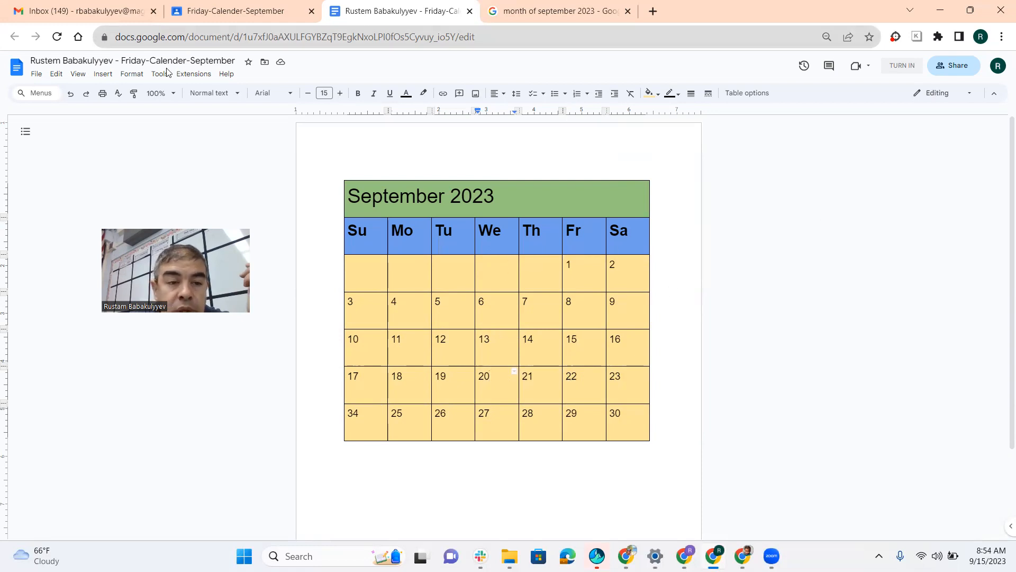
{"action": "left_click", "coordinate": [103, 74]}
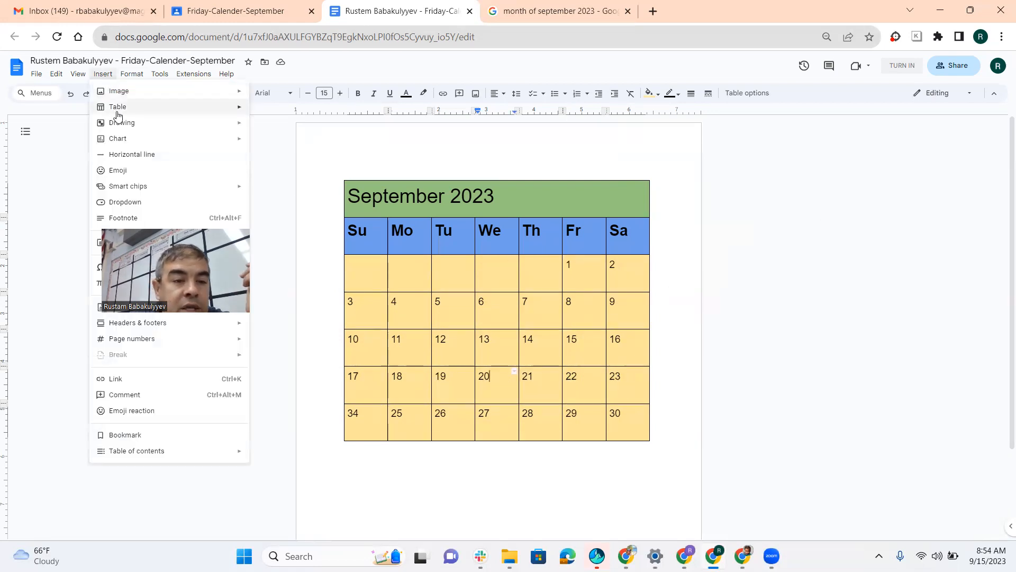
{"action": "mouse_move", "coordinate": [140, 96]}
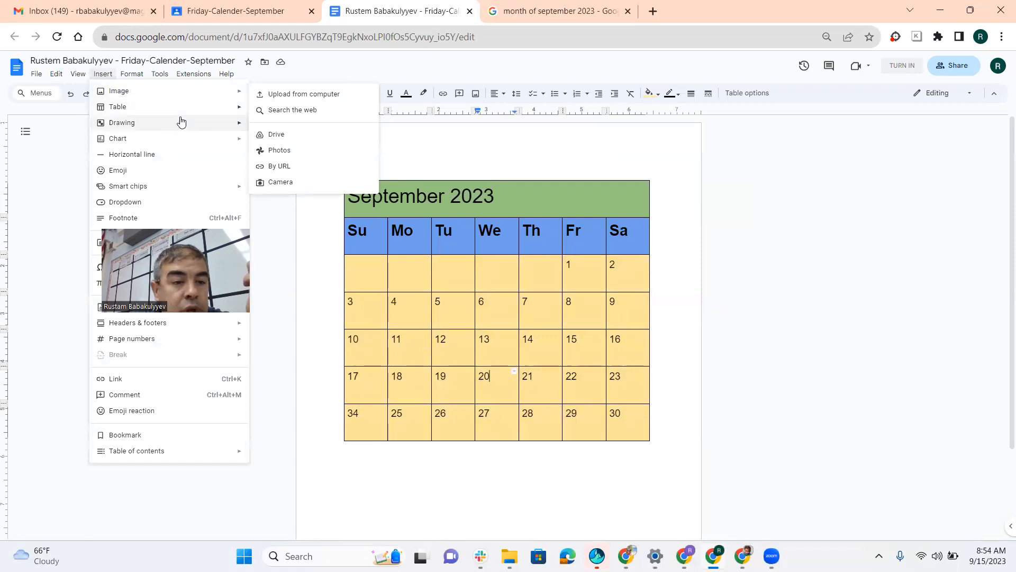
{"action": "mouse_move", "coordinate": [180, 124]}
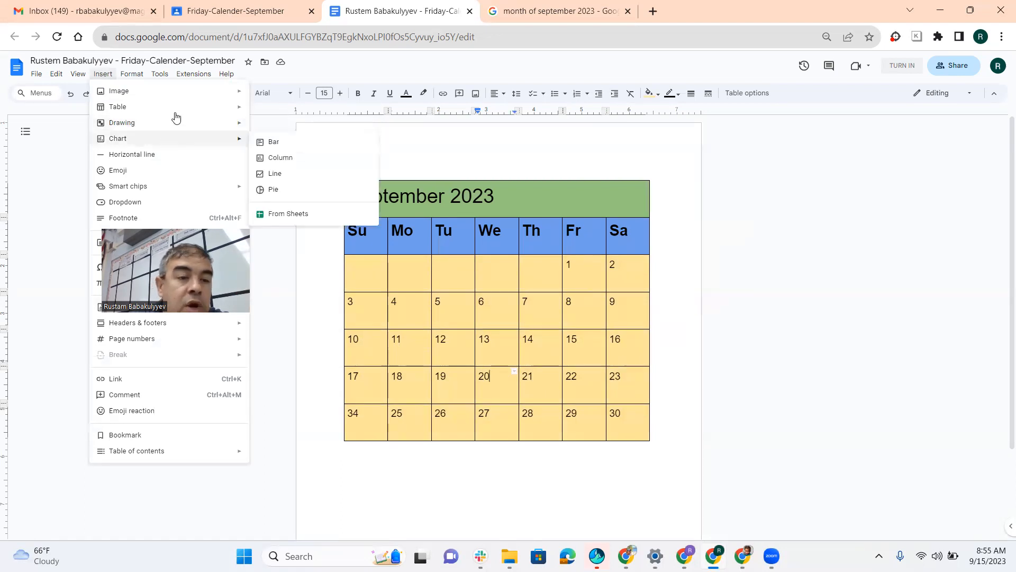
{"action": "mouse_move", "coordinate": [193, 95]}
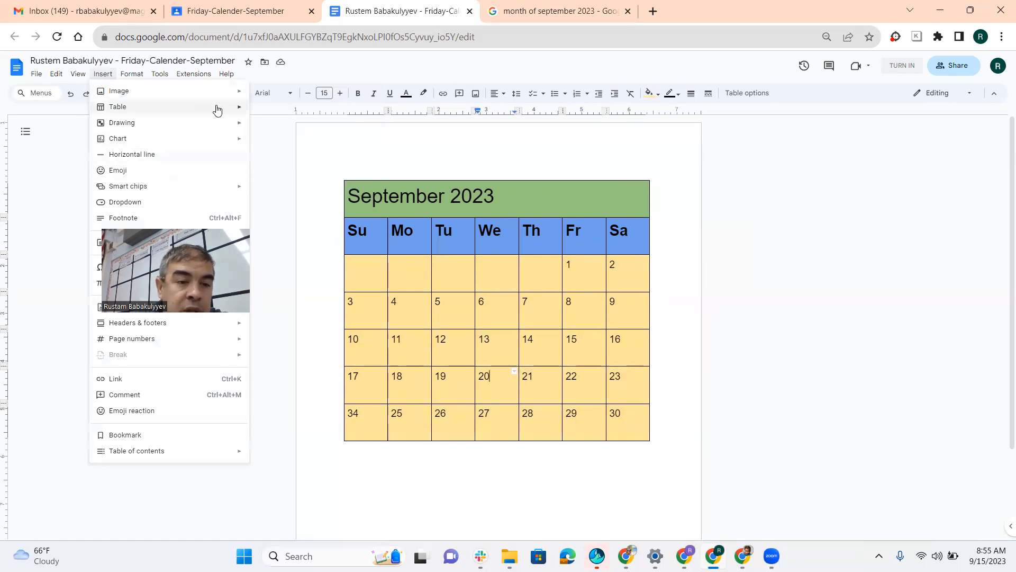
{"action": "mouse_move", "coordinate": [225, 96]}
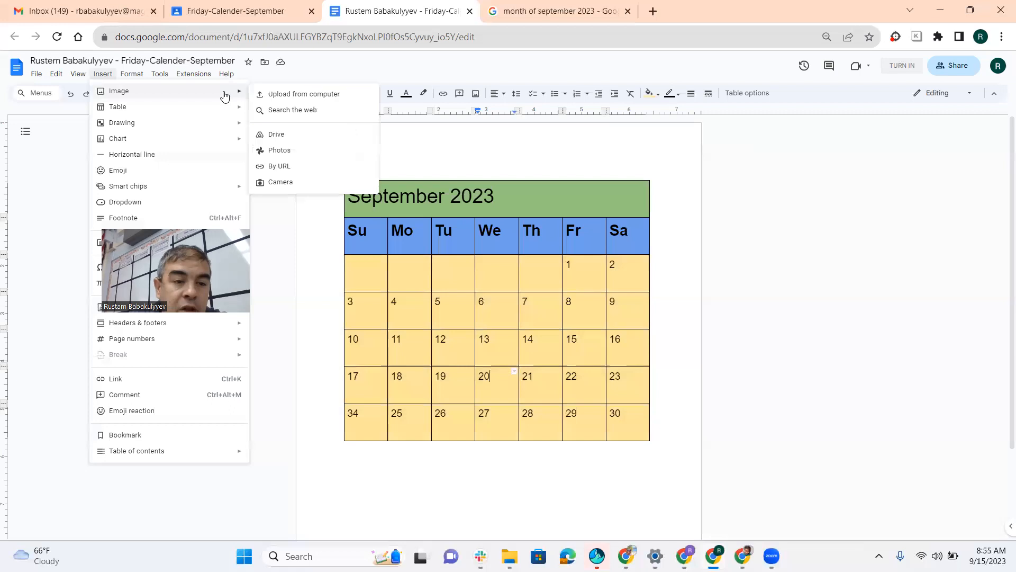
{"action": "left_click", "coordinate": [294, 112]}
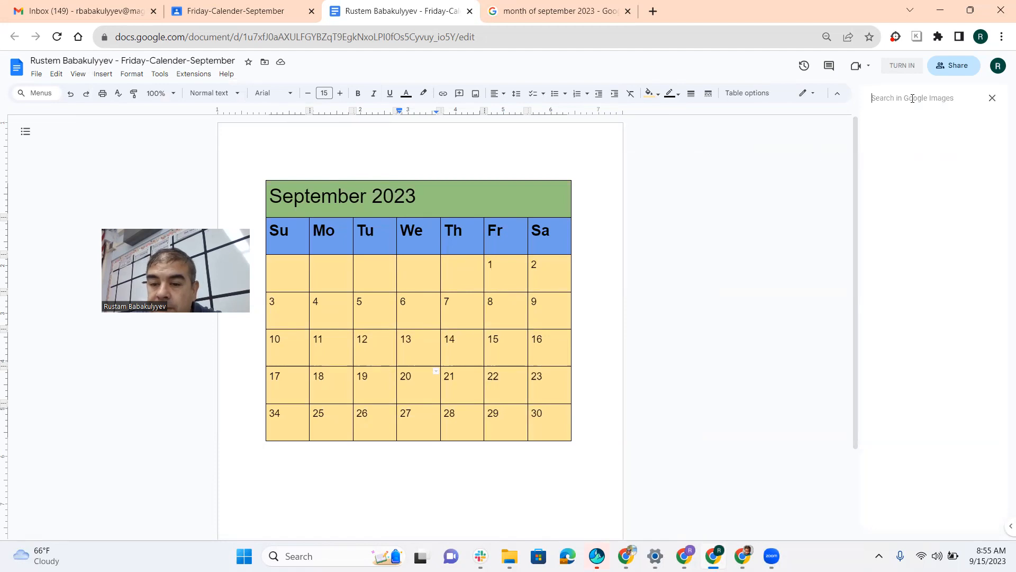
{"action": "type", "text": "Birth day"}
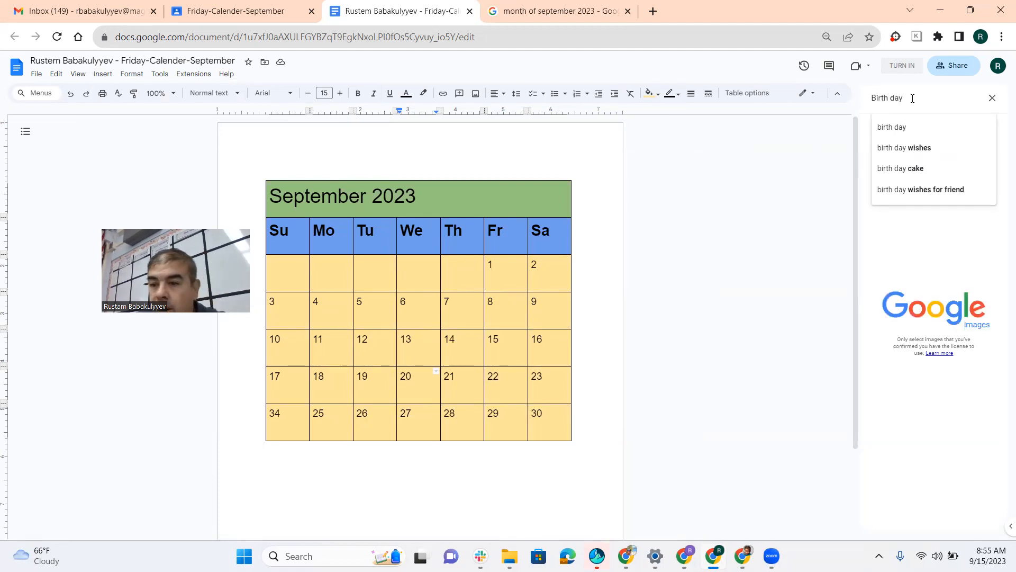
{"action": "left_click", "coordinate": [900, 127]}
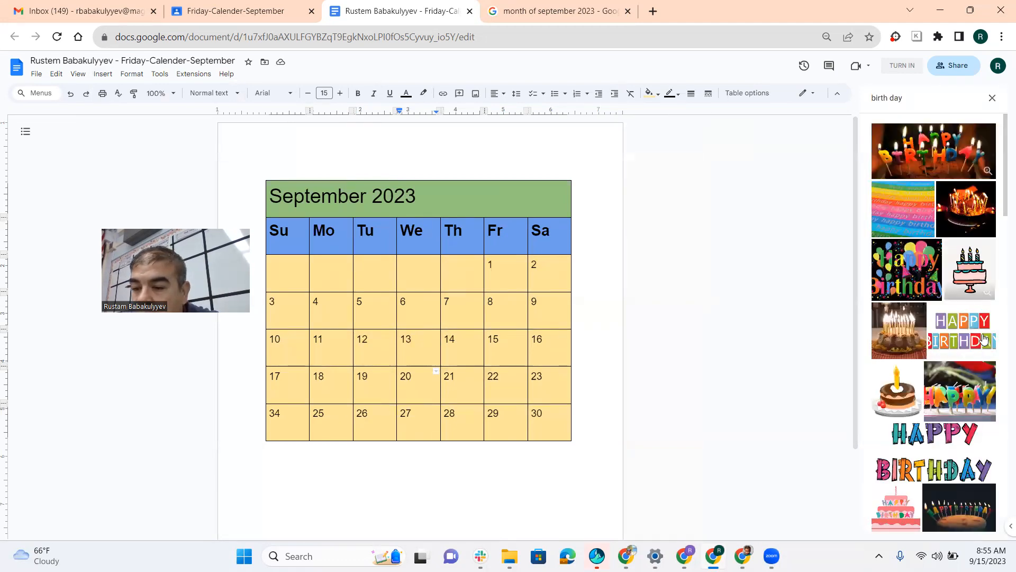
- Insert the multicoloured block-letter "Happy Birthday" image into the September 20 cell
{"action": "left_click", "coordinate": [961, 333]}
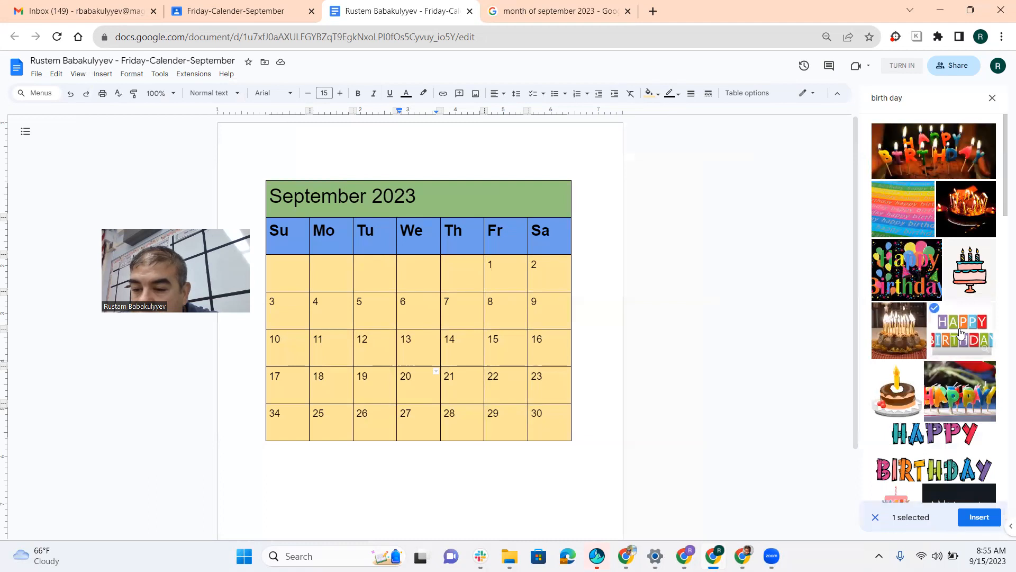
{"action": "left_click", "coordinate": [979, 516]}
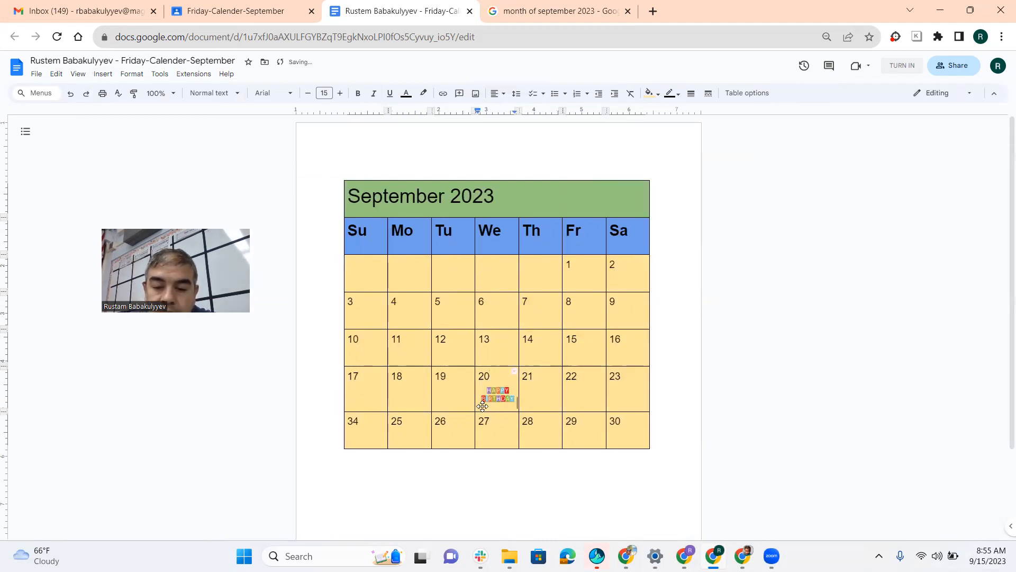
{"action": "left_click", "coordinate": [503, 407]}
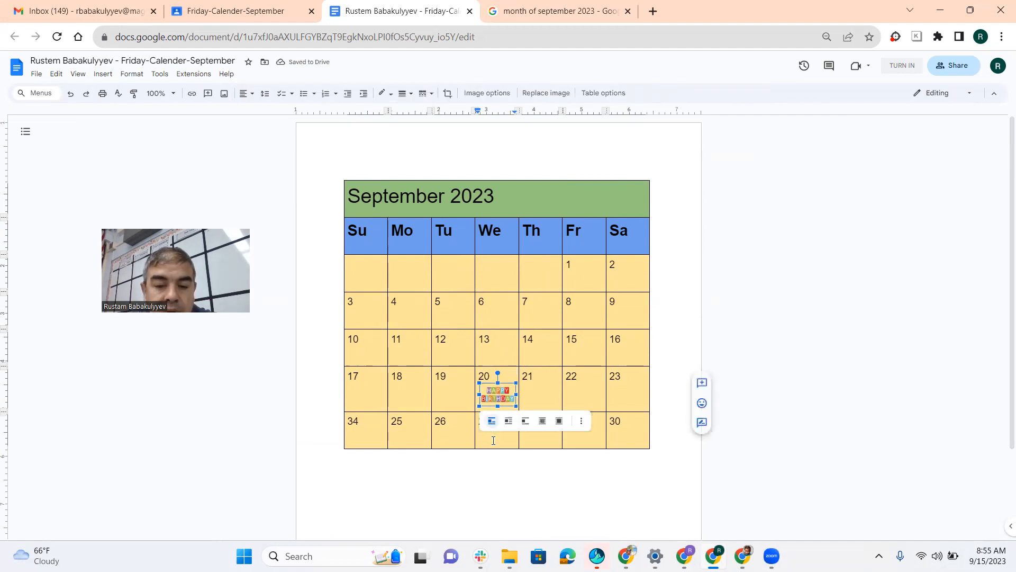
{"action": "left_click", "coordinate": [477, 440]}
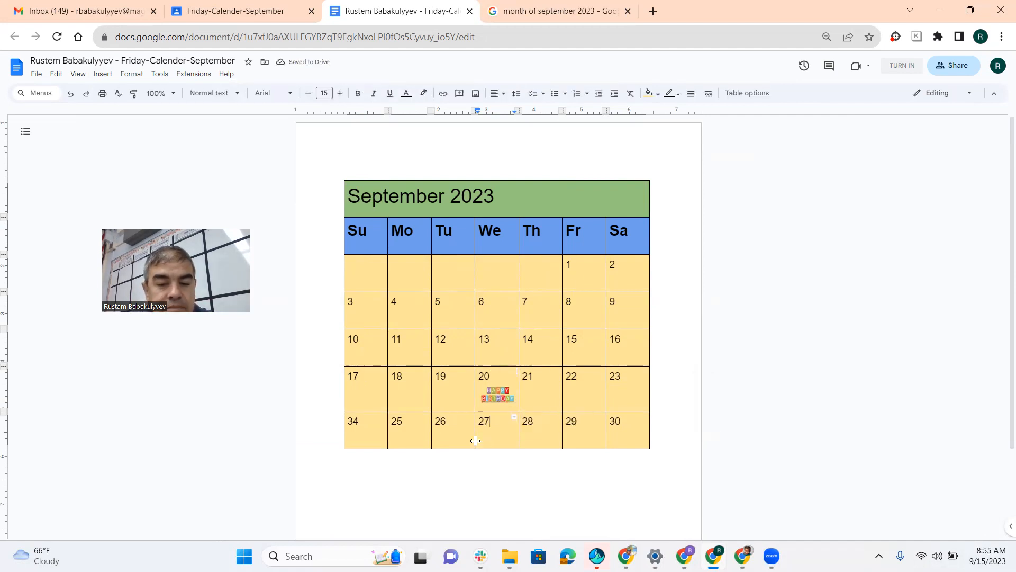
- Search the web for "9/11" images and insert the "Never Forget" picture into the September 11 cell
{"action": "left_click", "coordinate": [418, 351]}
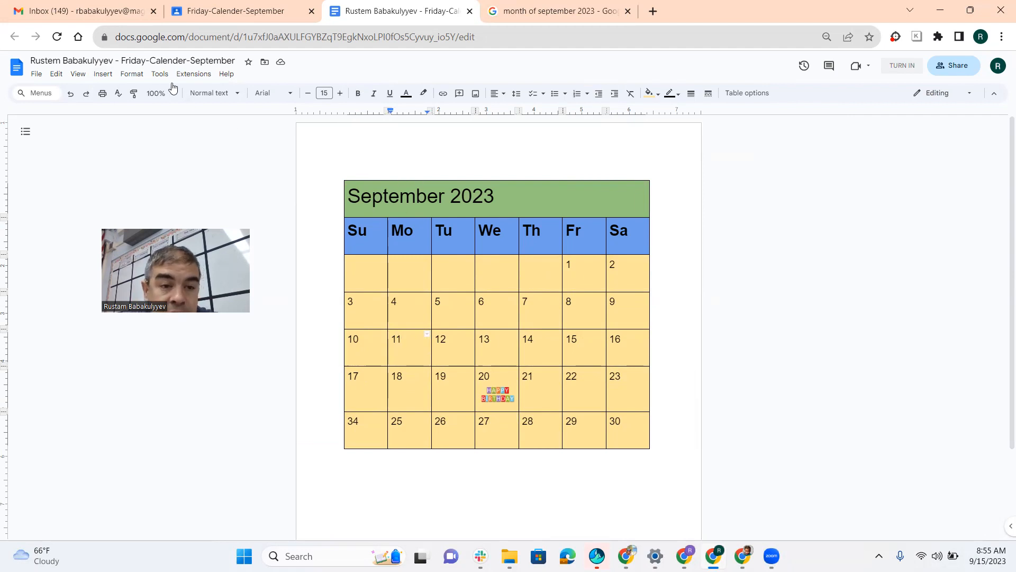
{"action": "left_click", "coordinate": [103, 73]}
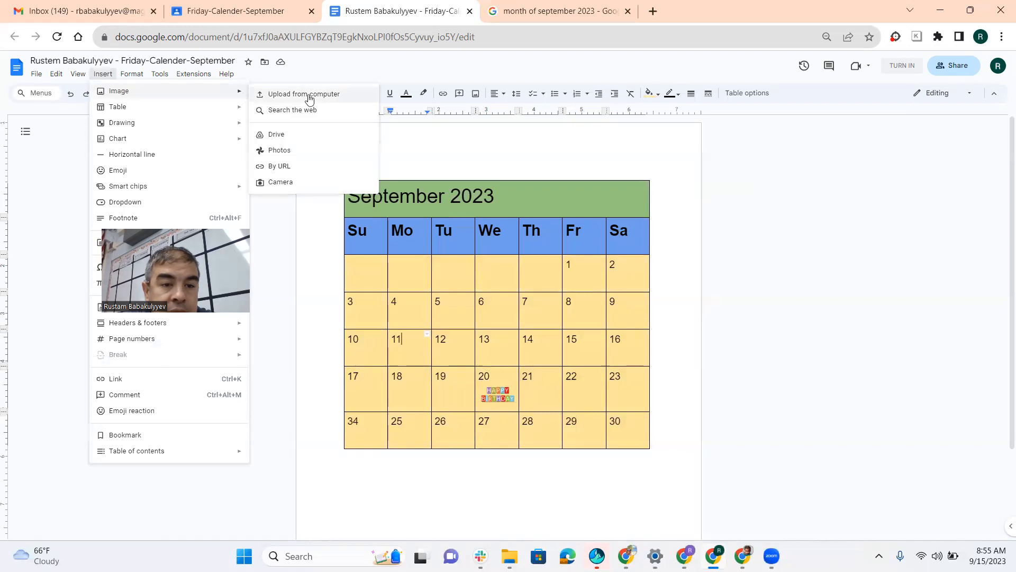
{"action": "left_click", "coordinate": [290, 109]}
{"action": "key", "text": "ctrl+a"}
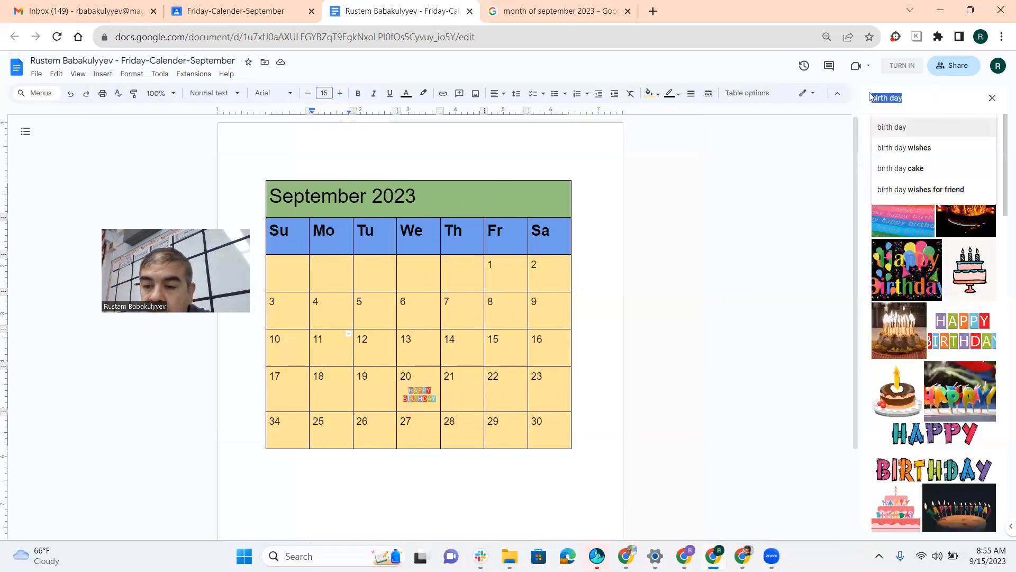
{"action": "type", "text": "9/11"}
{"action": "key", "text": "Return"}
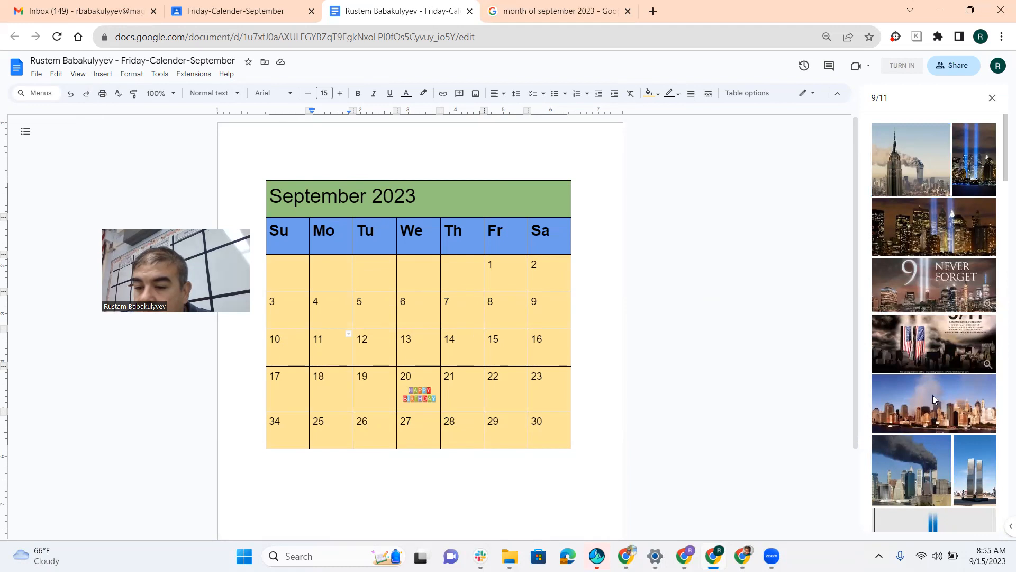
{"action": "left_click", "coordinate": [936, 281]}
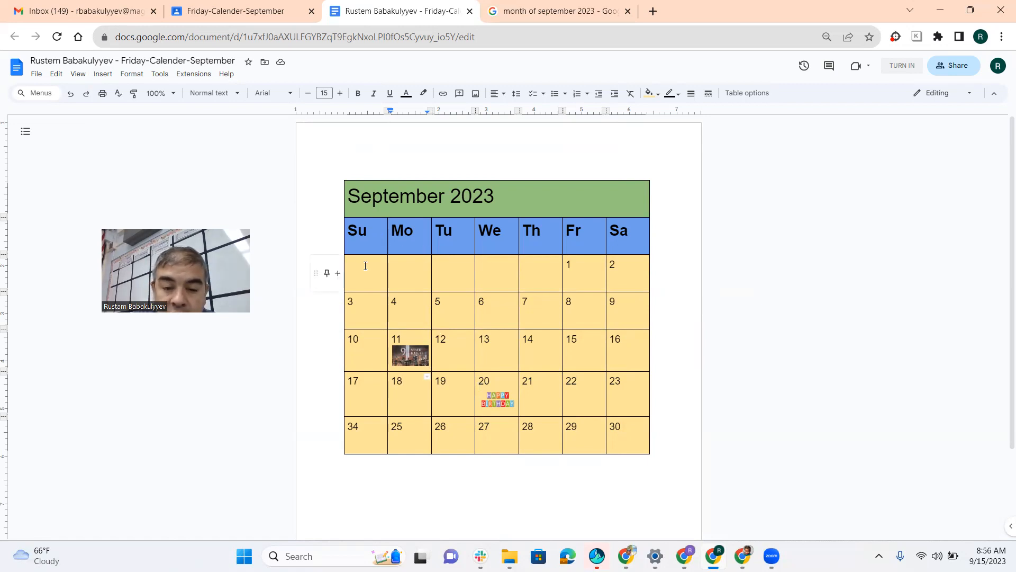
- Center-align the weekday names from Su to Sa across the second row
{"action": "left_click", "coordinate": [349, 228]}
{"action": "mouse_move", "coordinate": [349, 228]}
{"action": "left_mouse_down"}
{"action": "mouse_move", "coordinate": [367, 236]}
{"action": "mouse_move", "coordinate": [359, 234]}
{"action": "left_mouse_up"}
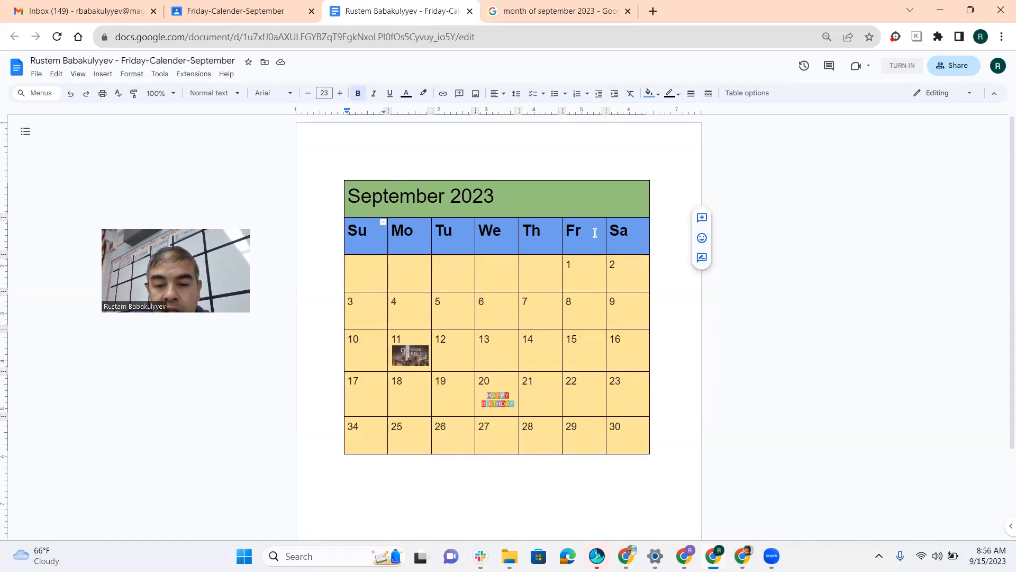
{"action": "left_click_drag", "start_coordinate": [645, 245], "coordinate": [643, 242]}
{"action": "key", "text": "ctrl+z"}
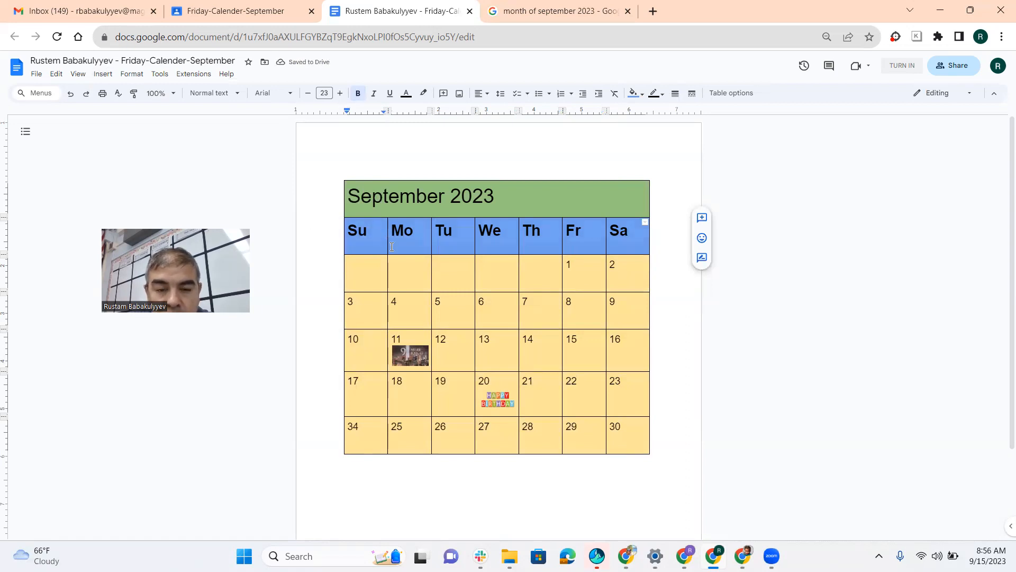
{"action": "left_click", "coordinate": [479, 94]}
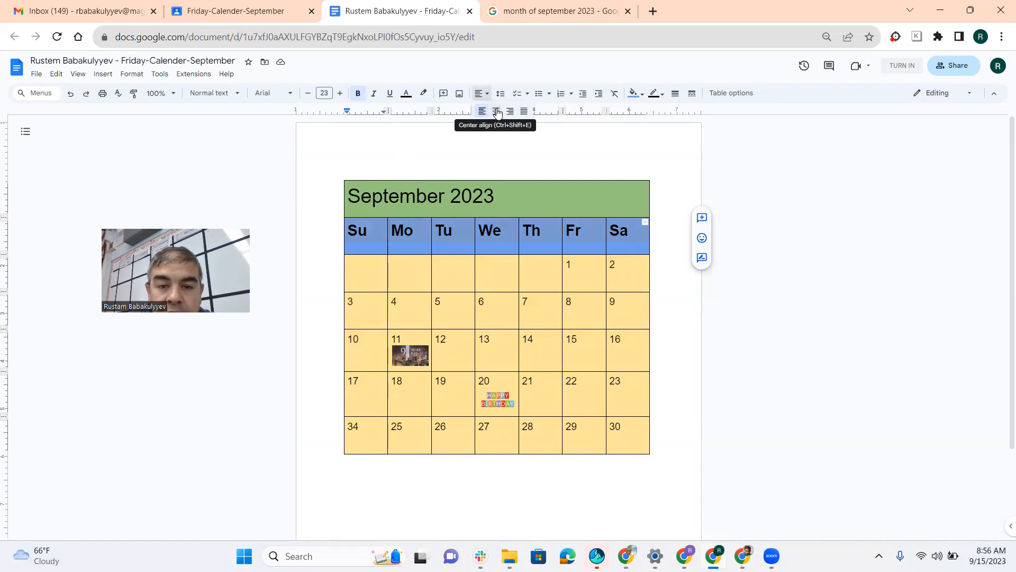
{"action": "left_click", "coordinate": [497, 111]}
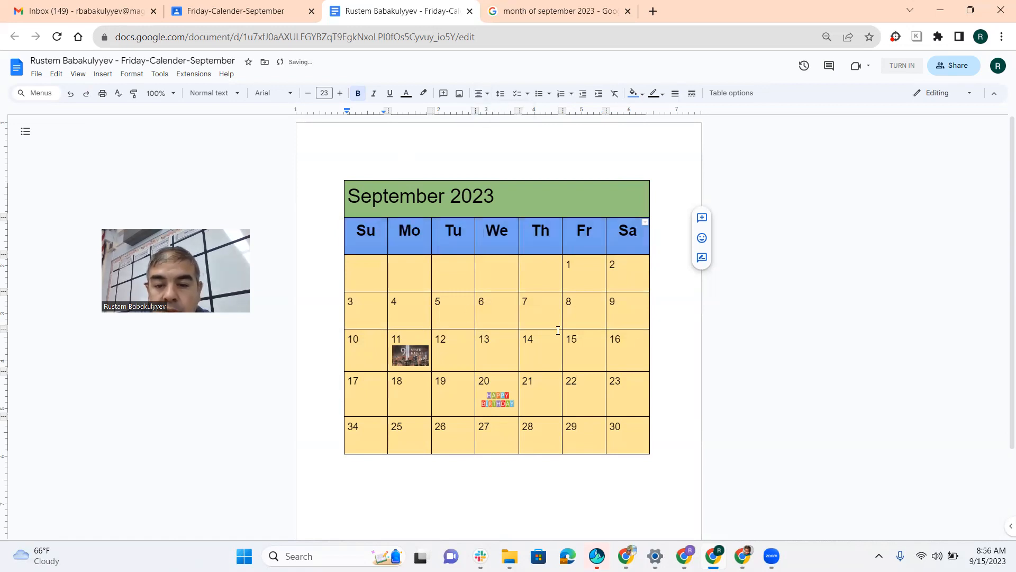
{"action": "left_click", "coordinate": [622, 275]}
{"action": "left_click", "coordinate": [579, 262]}
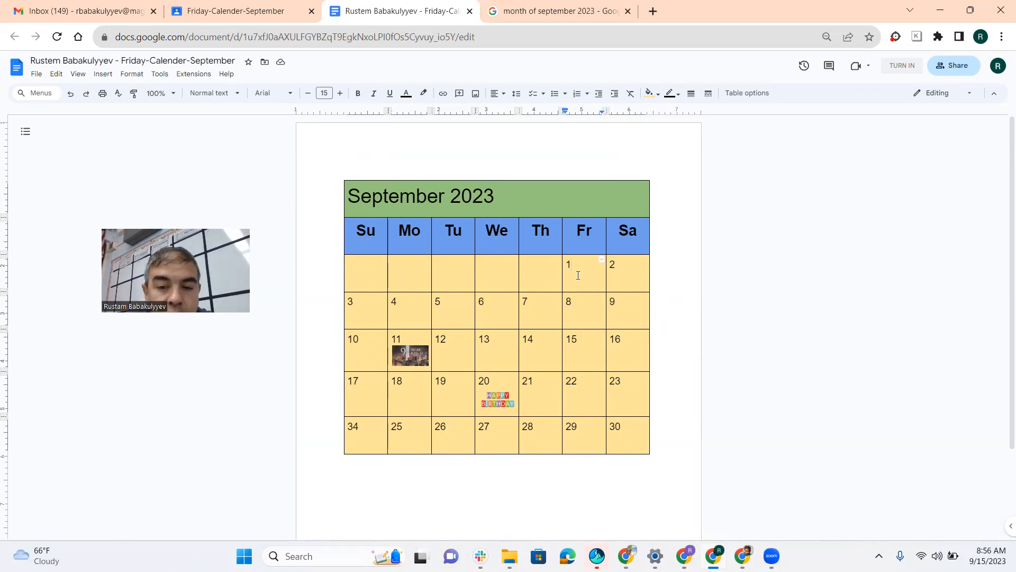
{"action": "left_click", "coordinate": [496, 94]}
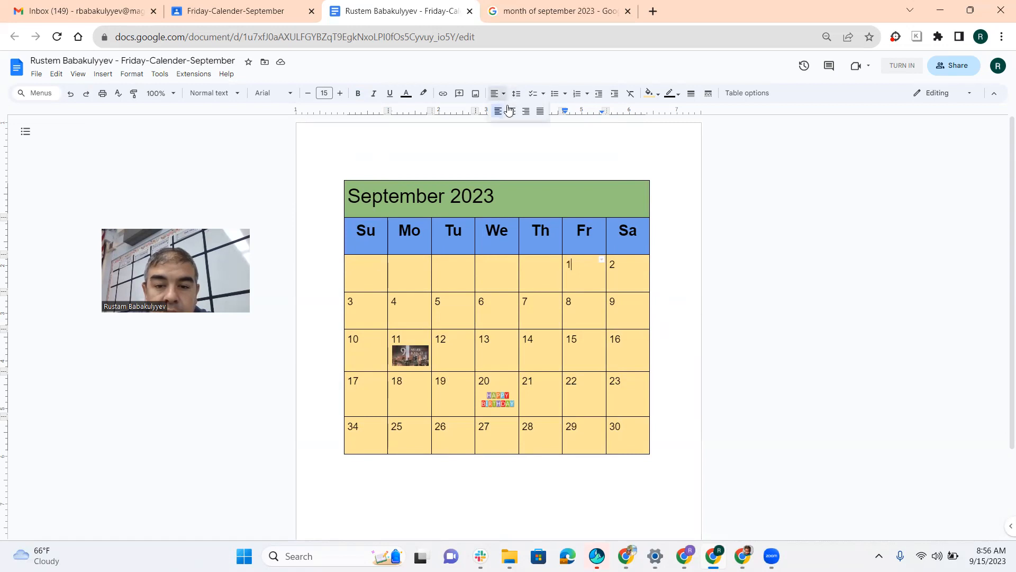
{"action": "left_click", "coordinate": [497, 111]}
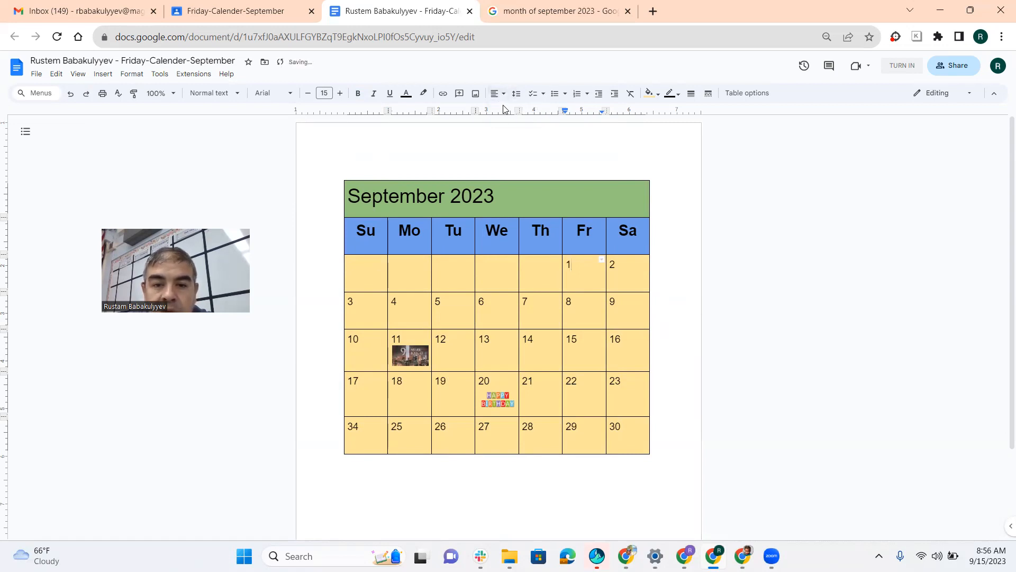
{"action": "left_click", "coordinate": [516, 96]}
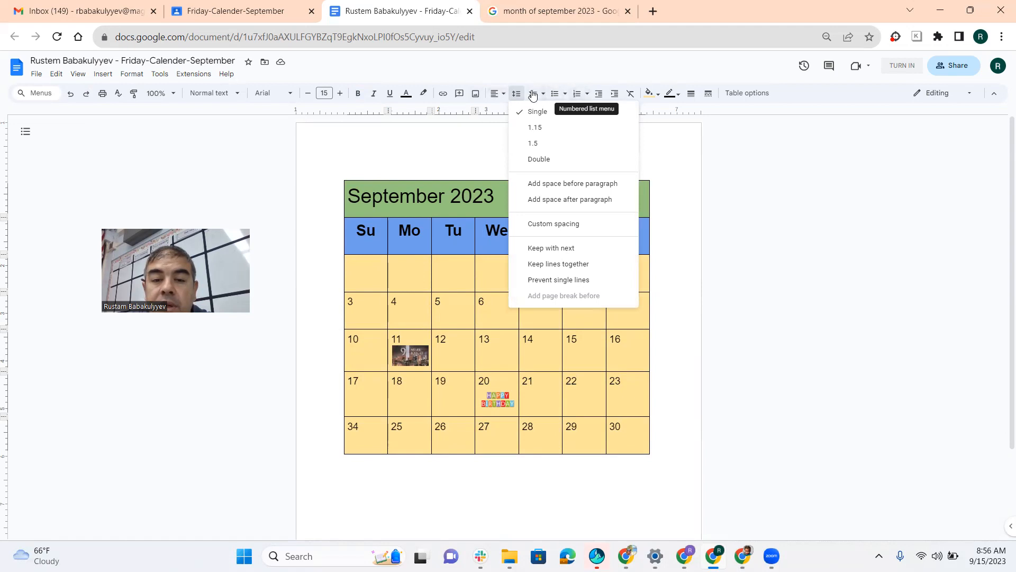
{"action": "left_click", "coordinate": [433, 160]}
{"action": "left_click", "coordinate": [582, 275]}
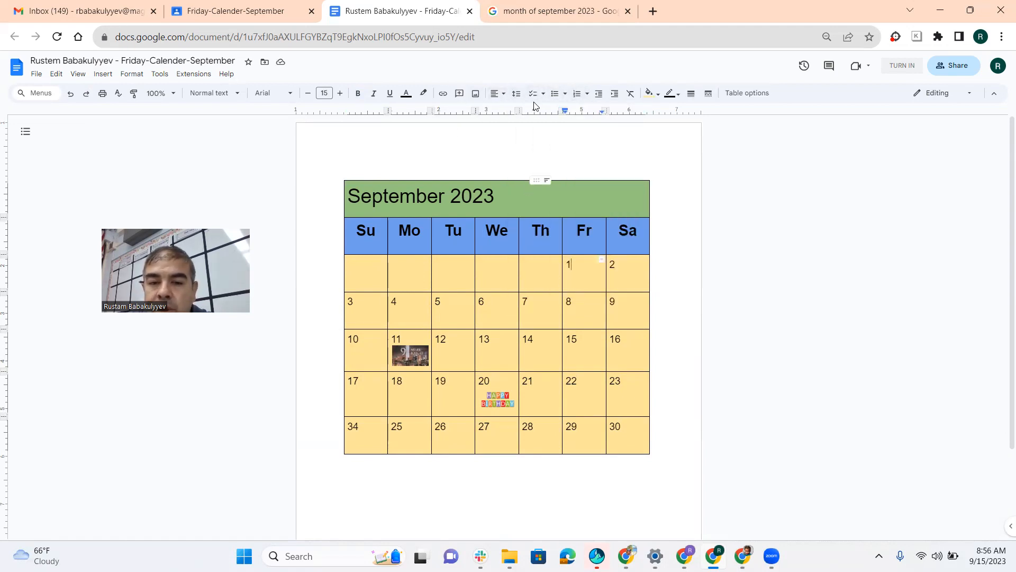
{"action": "left_click", "coordinate": [506, 94]}
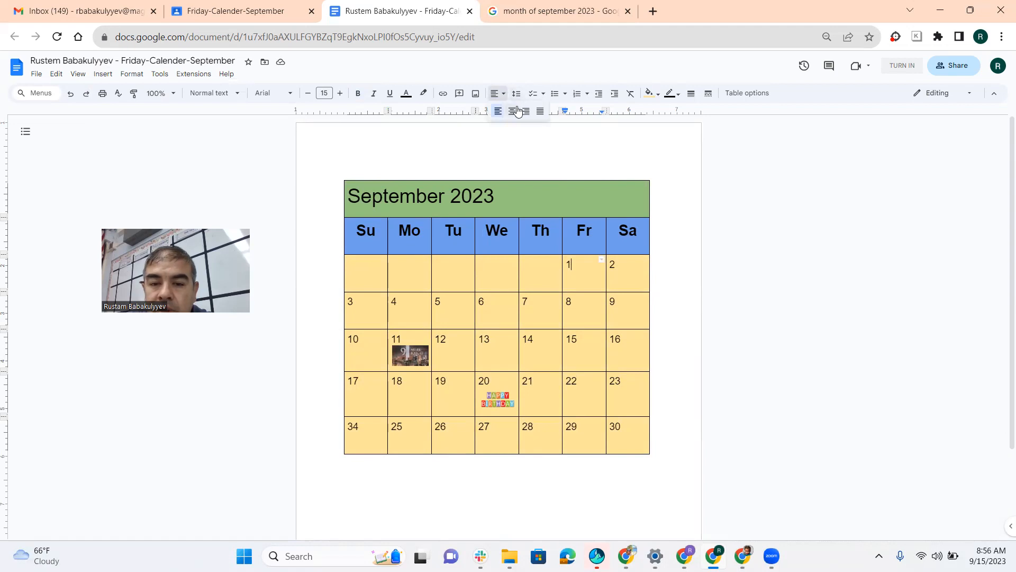
{"action": "right_click", "coordinate": [583, 278]}
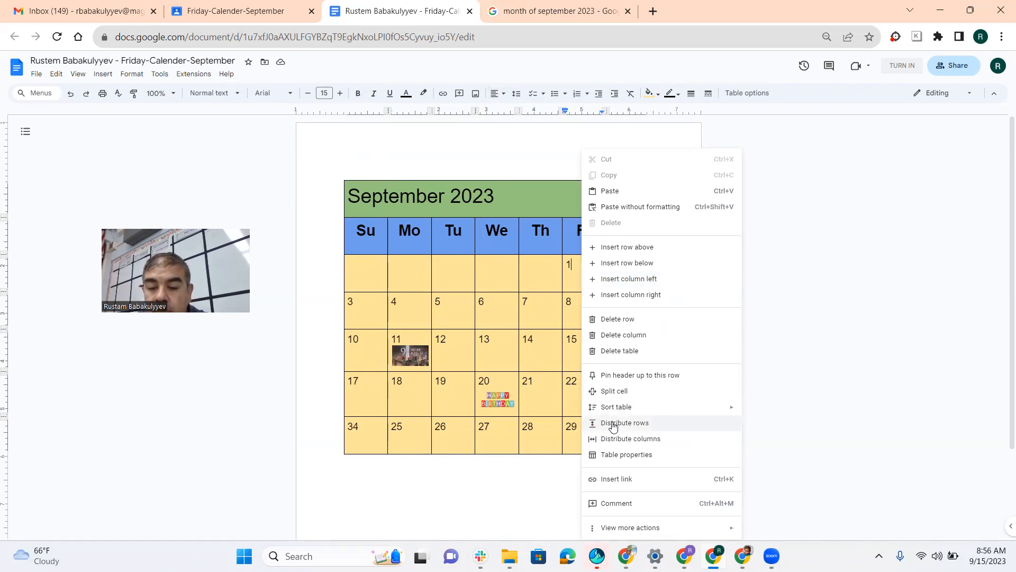
{"action": "left_click", "coordinate": [522, 169]}
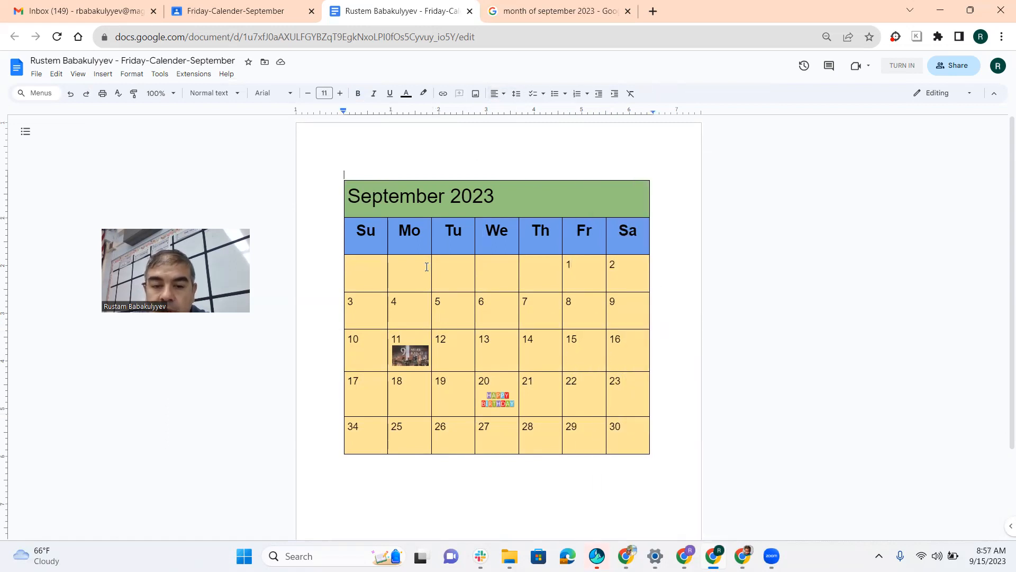